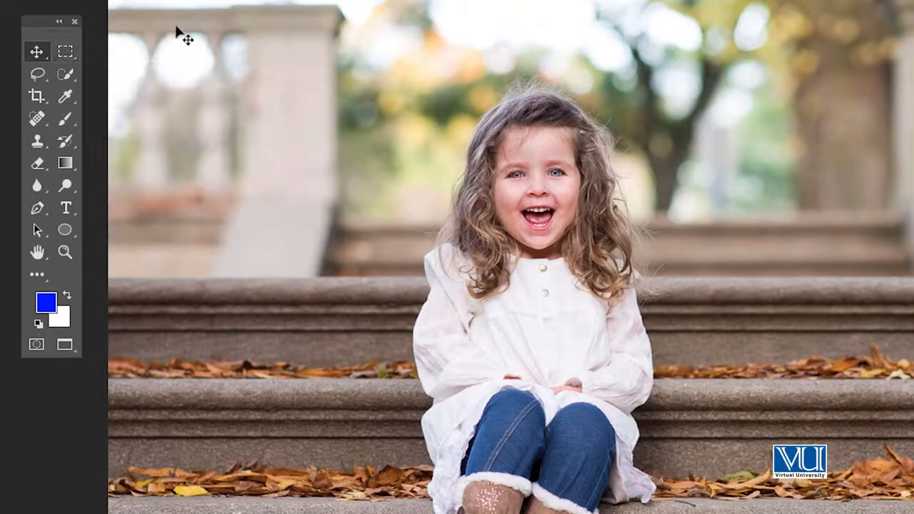
Step: Select the whole seated girl with a rectangular marquee and try moving the selected area toward the right edge of the photo
{"action": "key", "text": "m"}
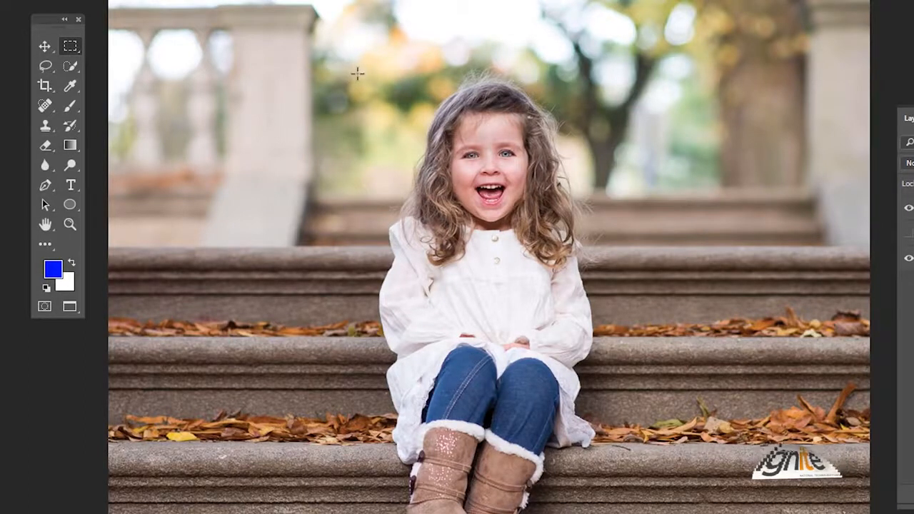
{"action": "left_click_drag", "start_coordinate": [335, 62], "coordinate": [367, 120]}
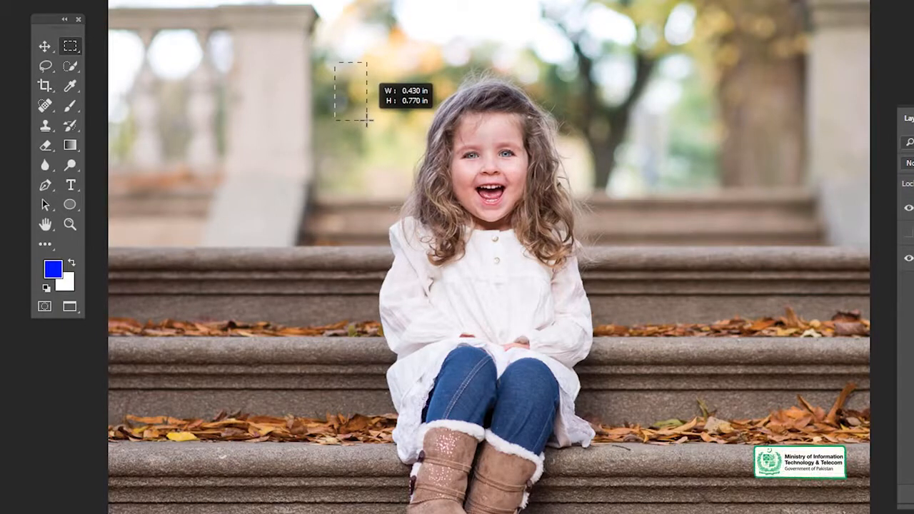
{"action": "left_click_drag", "start_coordinate": [367, 120], "coordinate": [638, 513]}
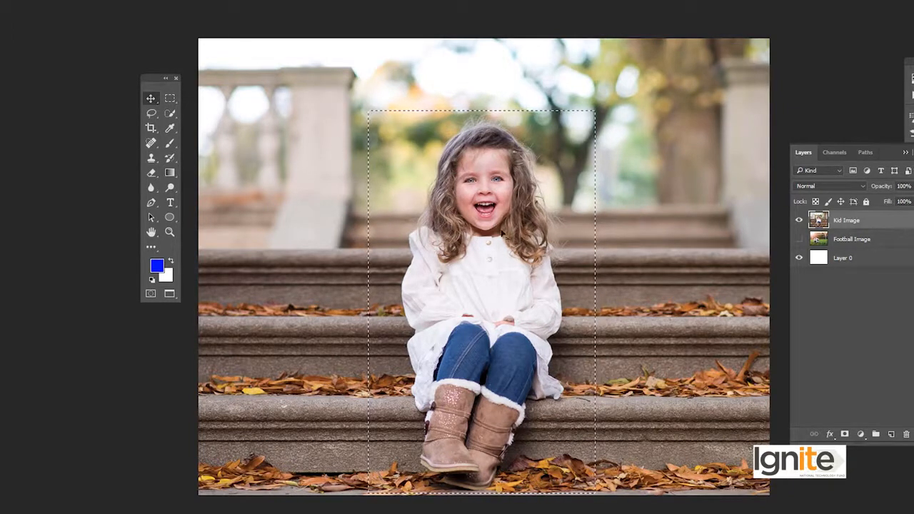
{"action": "left_click_drag", "start_coordinate": [502, 232], "coordinate": [730, 242]}
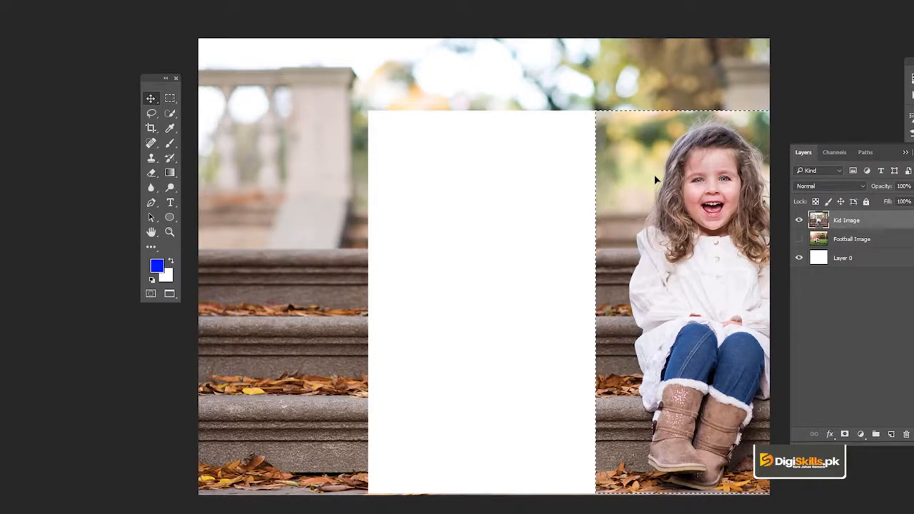
{"action": "key", "text": "ctrl+z"}
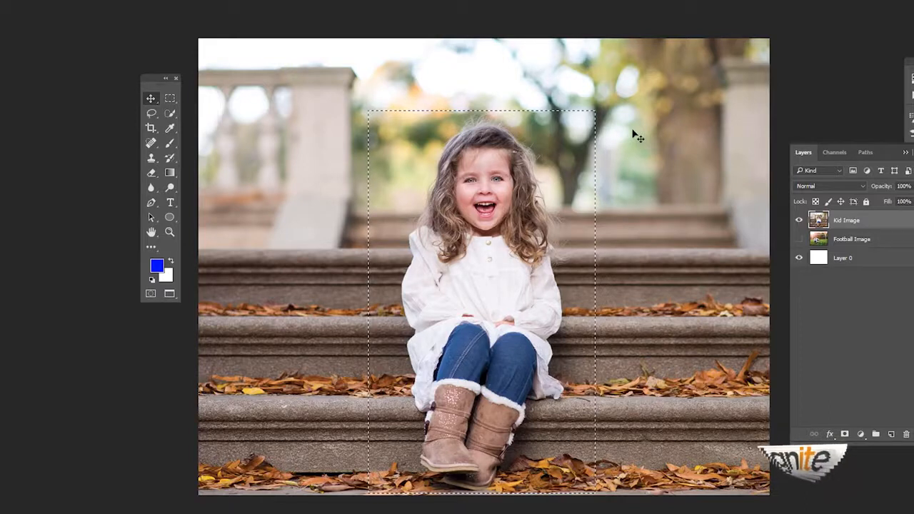
Step: Try deleting the area inside the rectangular selection, then the area outside it with the selection inverted, undoing each deletion and deselecting
{"action": "key", "text": "Delete"}
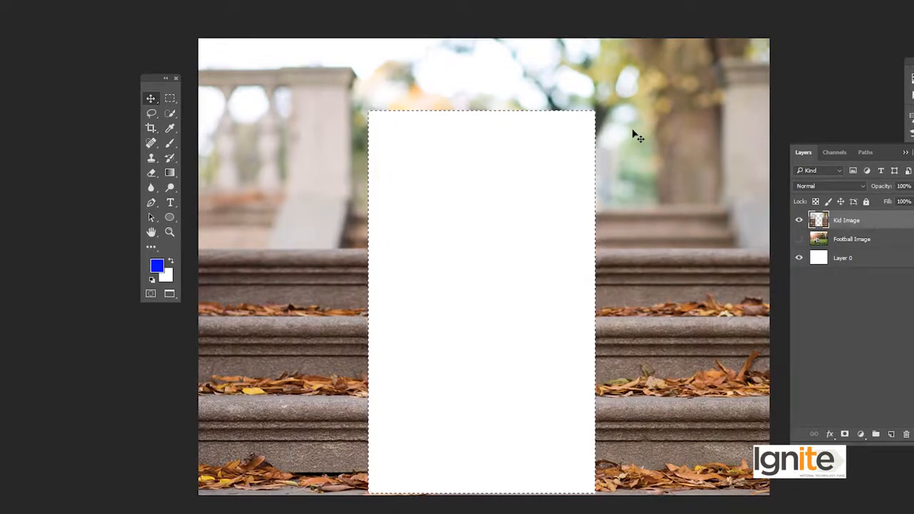
{"action": "key", "text": "ctrl+z"}
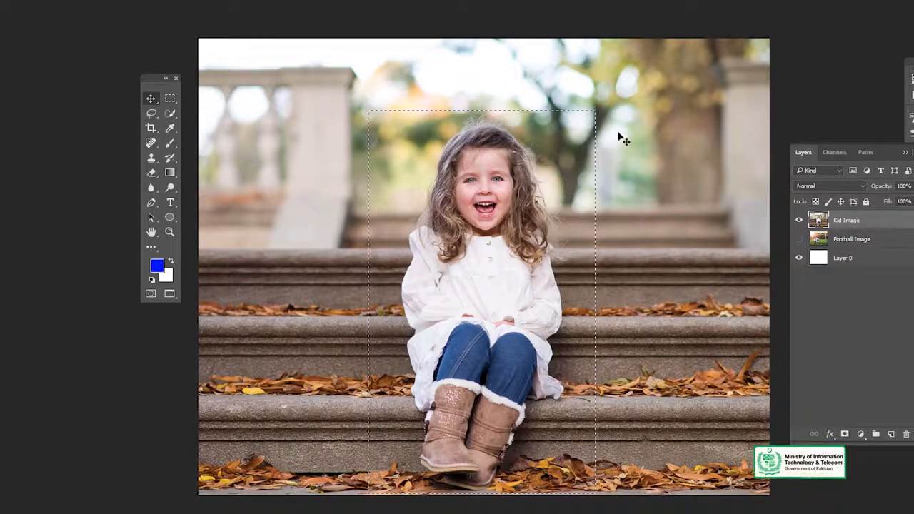
{"action": "key", "text": "ctrl+shift+i"}
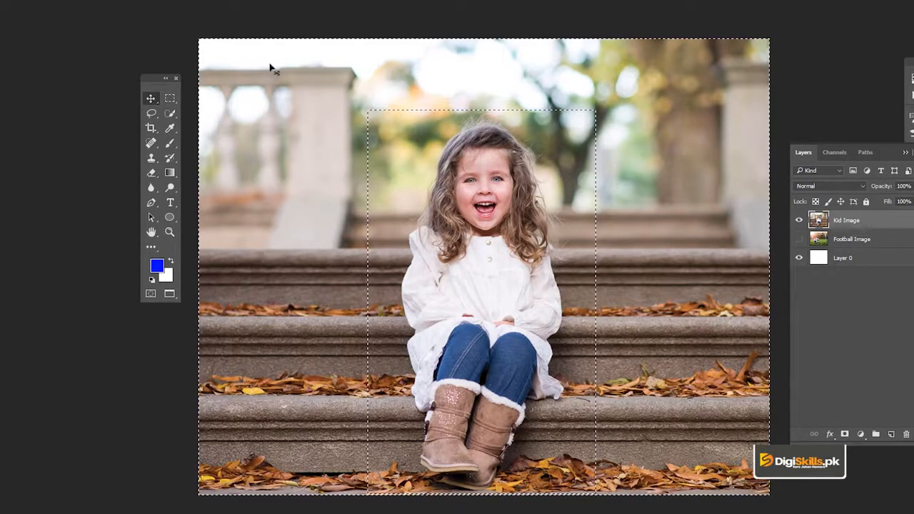
{"action": "key", "text": "Delete"}
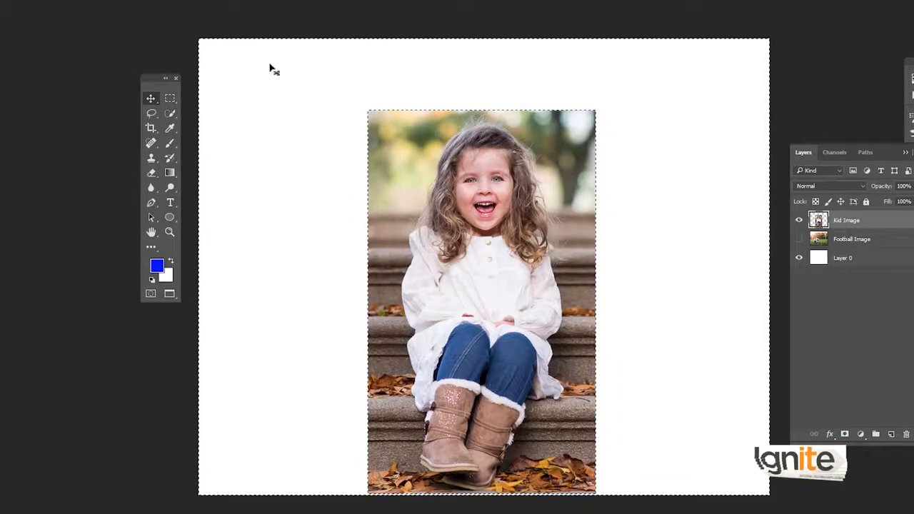
{"action": "key", "text": "ctrl+z"}
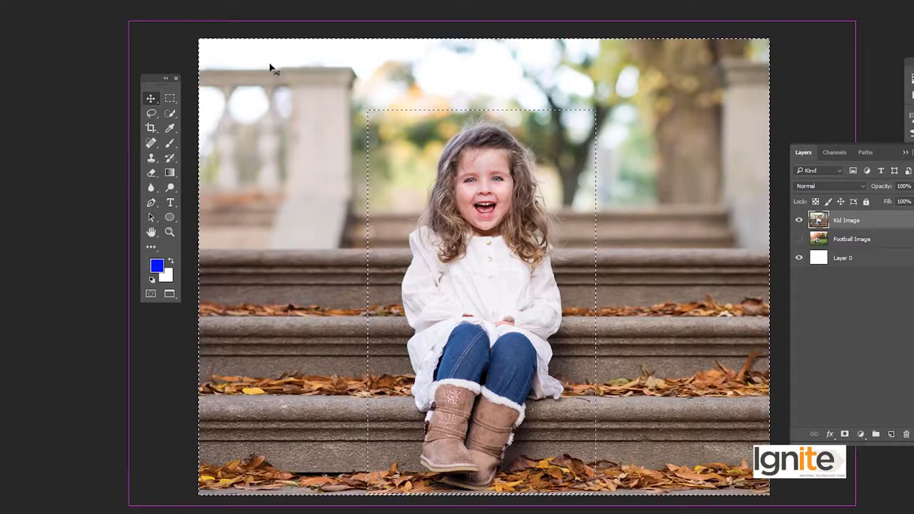
{"action": "key", "text": "ctrl+d"}
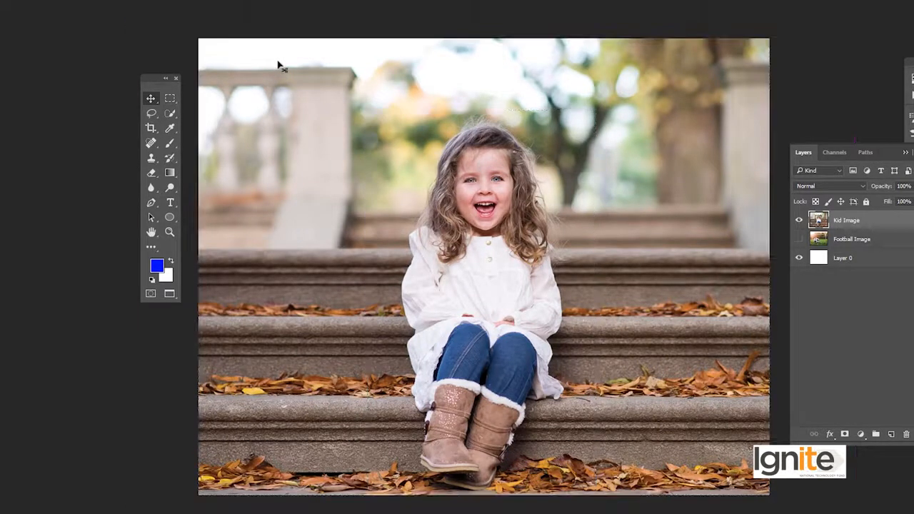
Step: Select the girl's head and upper body with the Rectangular Marquee tool and try deleting, then moving, the selected area
{"action": "right_click", "coordinate": [170, 100]}
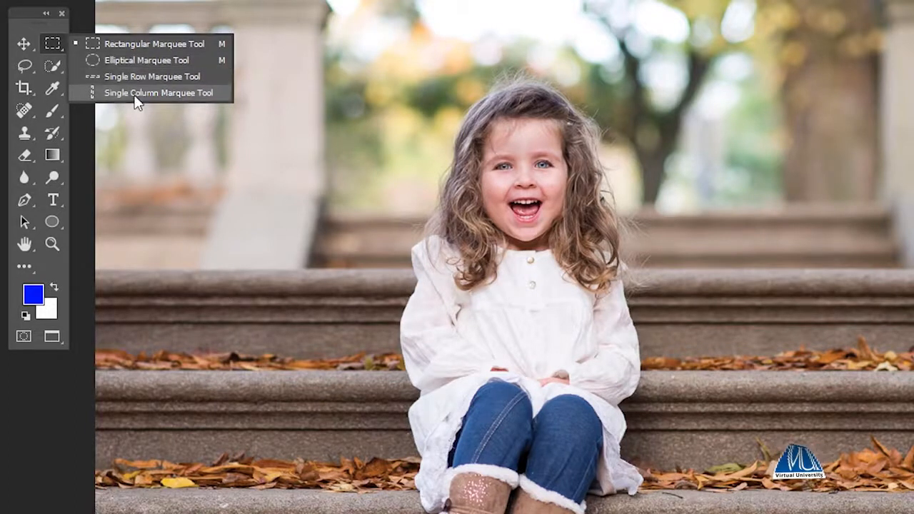
{"action": "left_click", "coordinate": [136, 42]}
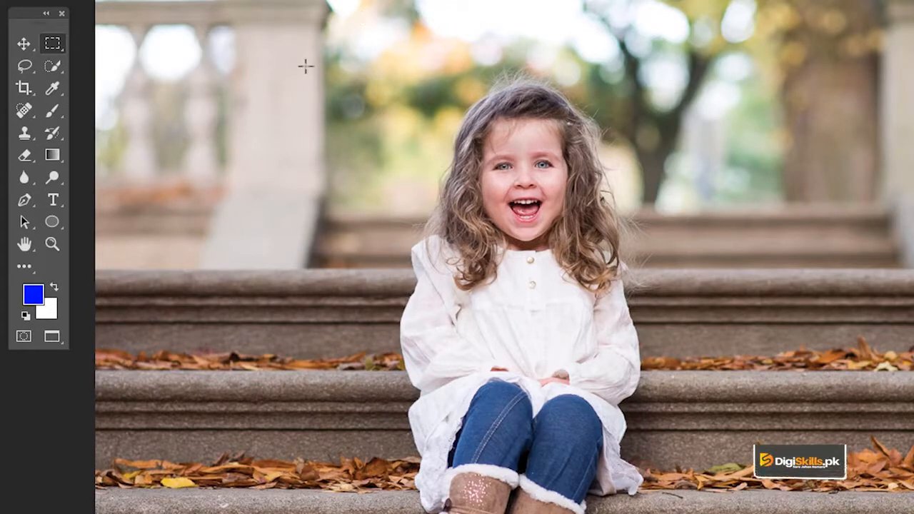
{"action": "left_click_drag", "start_coordinate": [625, 284], "coordinate": [669, 333]}
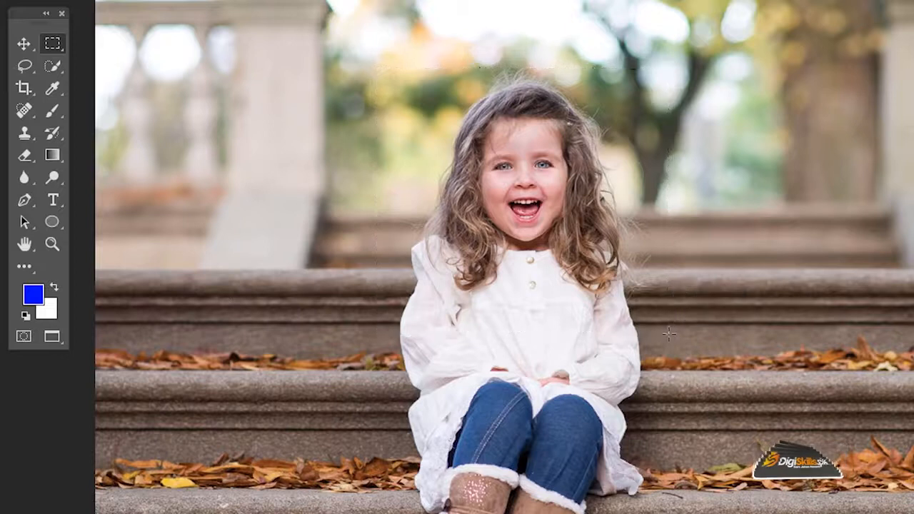
{"action": "key", "text": "v"}
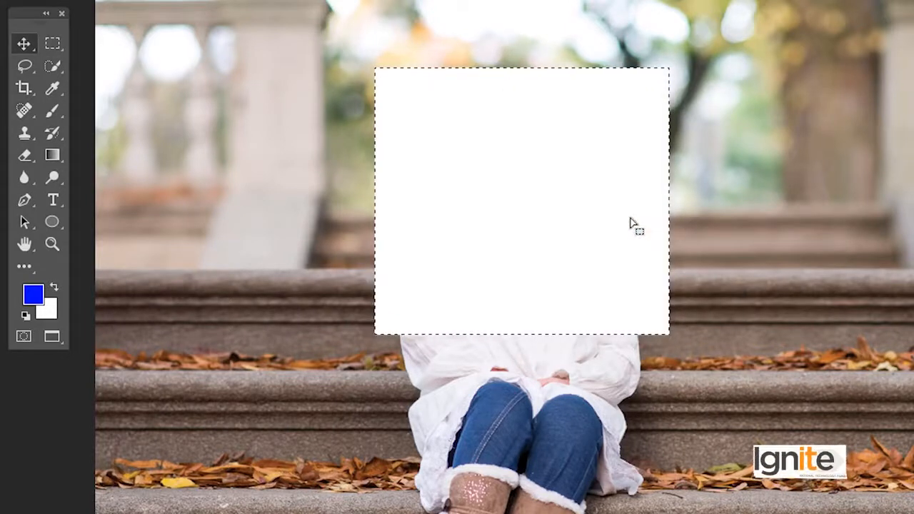
{"action": "key", "text": "ctrl+z"}
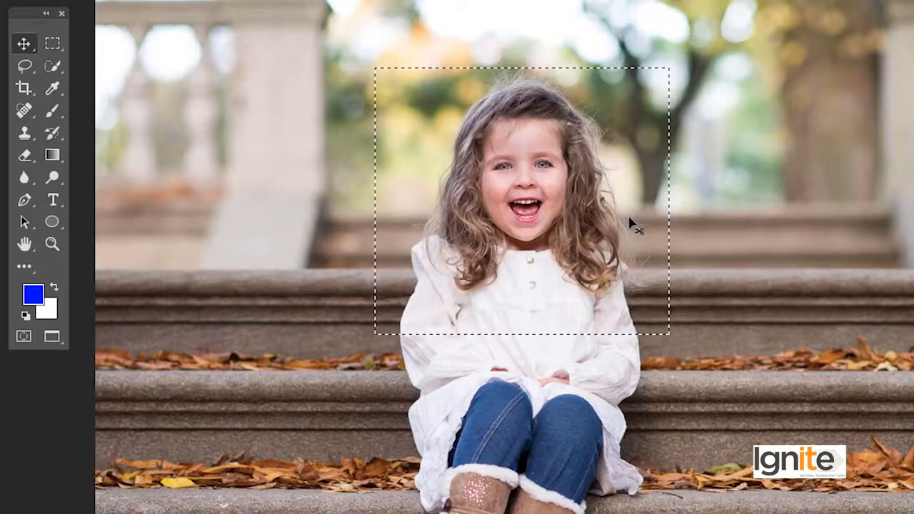
{"action": "left_click_drag", "start_coordinate": [545, 204], "coordinate": [850, 223]}
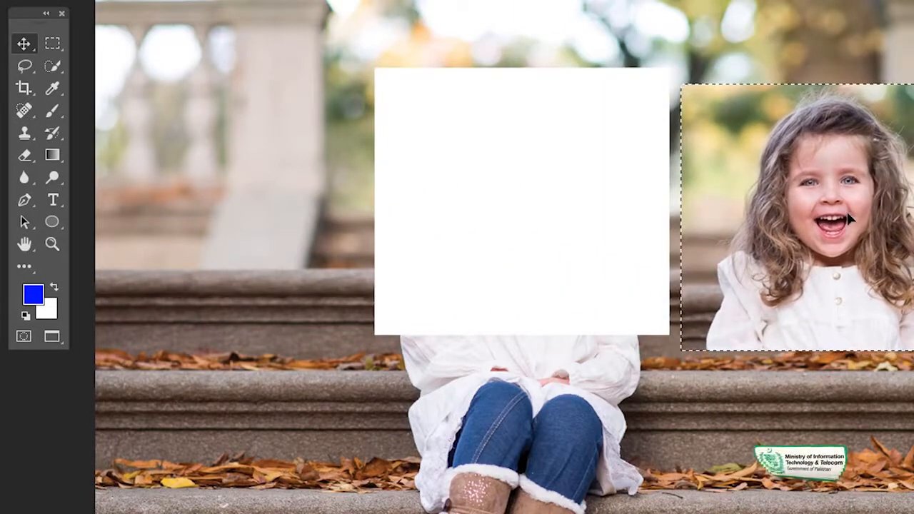
{"action": "key", "text": "ctrl+z"}
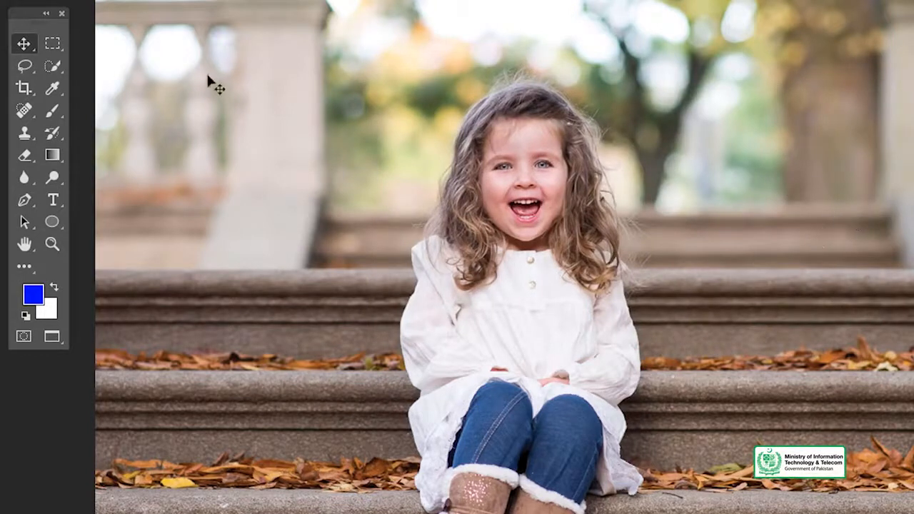
Step: Select a circle around the girl's head with the Elliptical Marquee tool and try clearing the selected area
{"action": "right_click", "coordinate": [51, 44]}
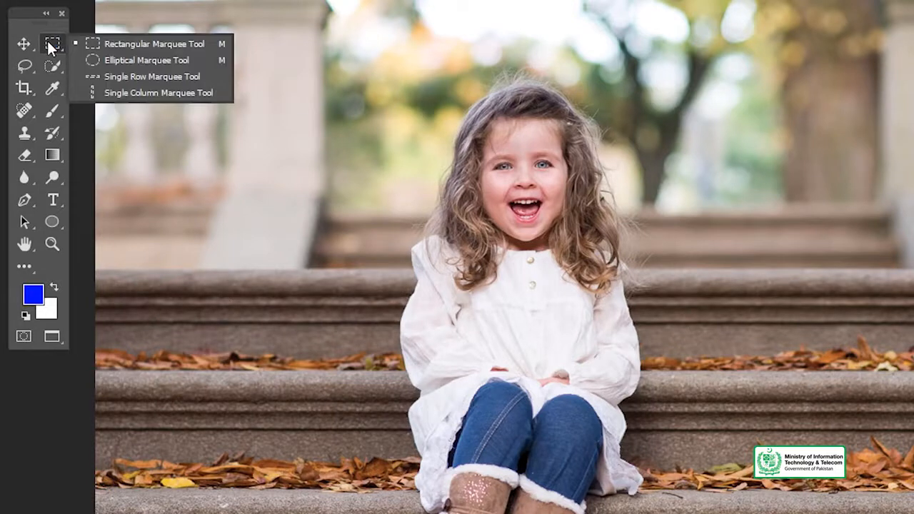
{"action": "left_click", "coordinate": [94, 62]}
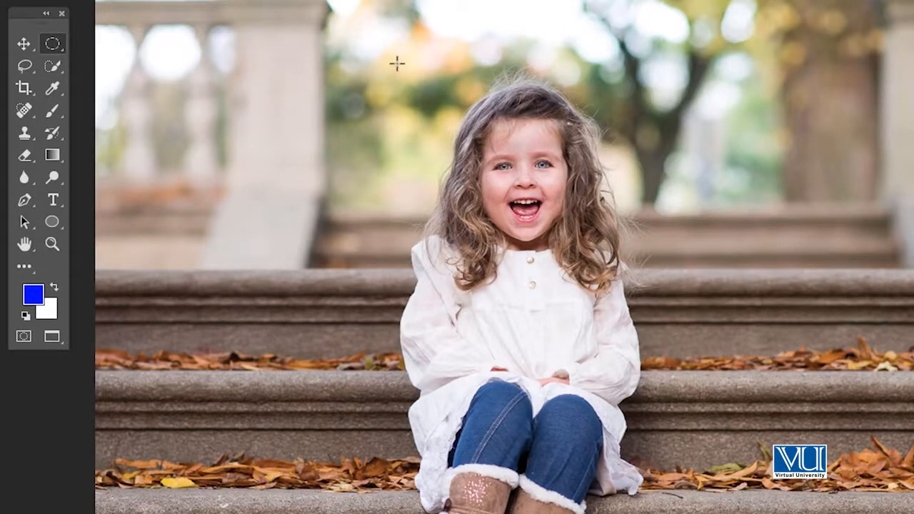
{"action": "left_click_drag", "start_coordinate": [401, 69], "coordinate": [654, 352]}
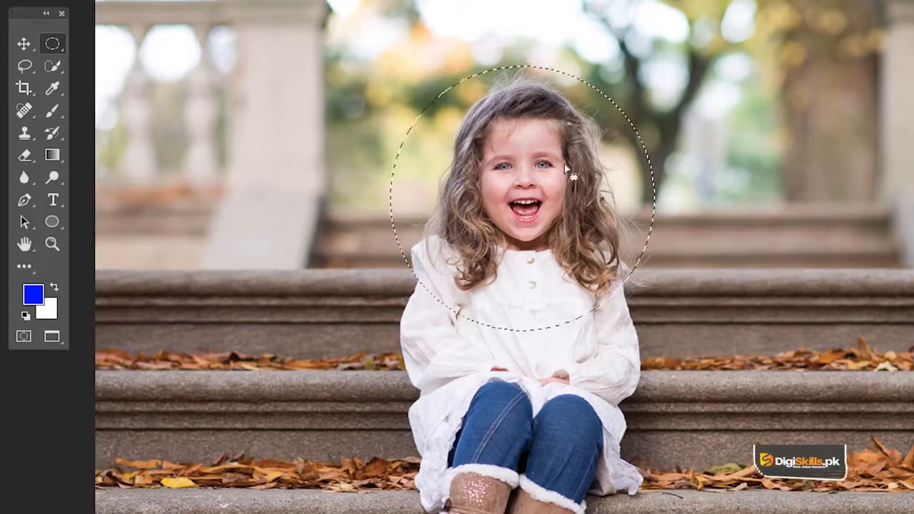
{"action": "key", "text": "v"}
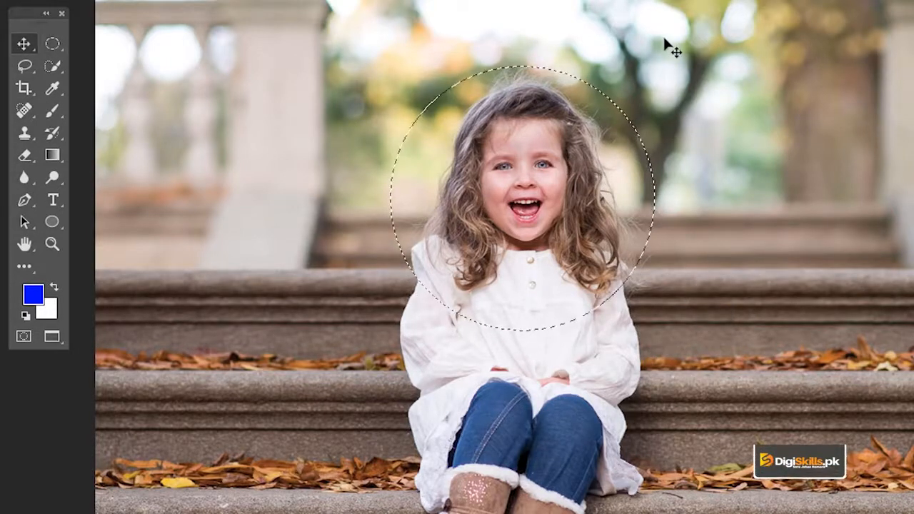
{"action": "key", "text": "ctrl+BackSpace"}
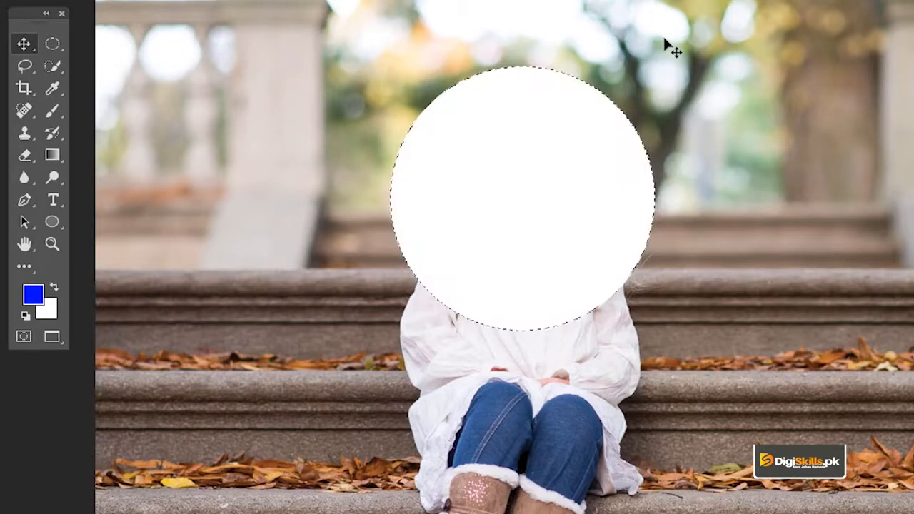
{"action": "key", "text": "ctrl+z"}
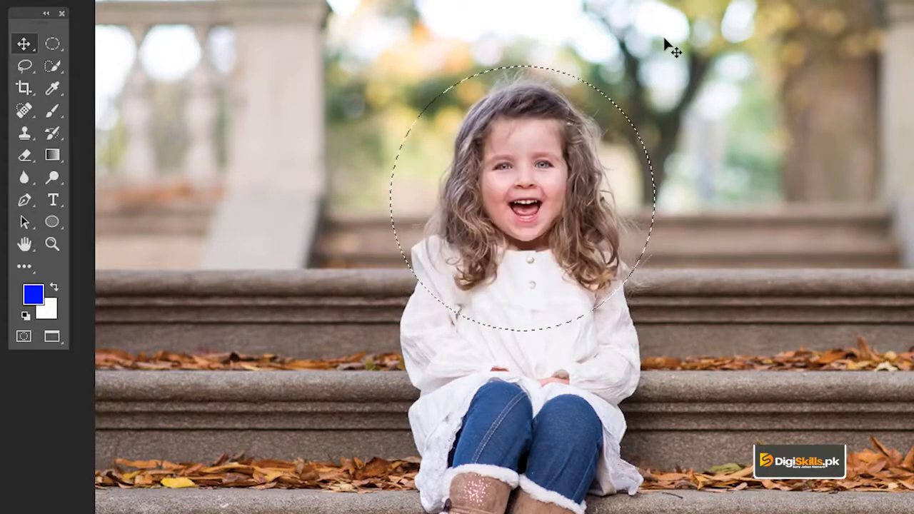
{"action": "key", "text": "ctrl+d"}
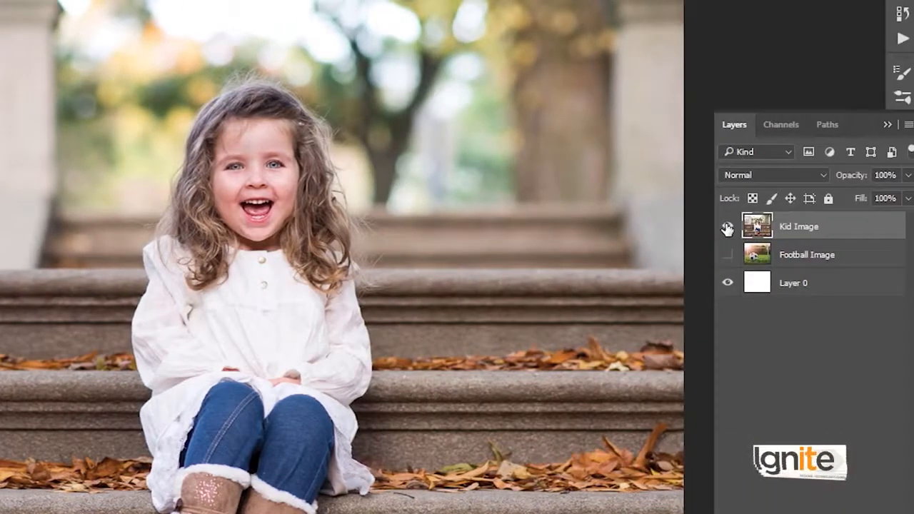
Step: Hide the Kid Image layer and show the Football Image layer
{"action": "left_click", "coordinate": [727, 227]}
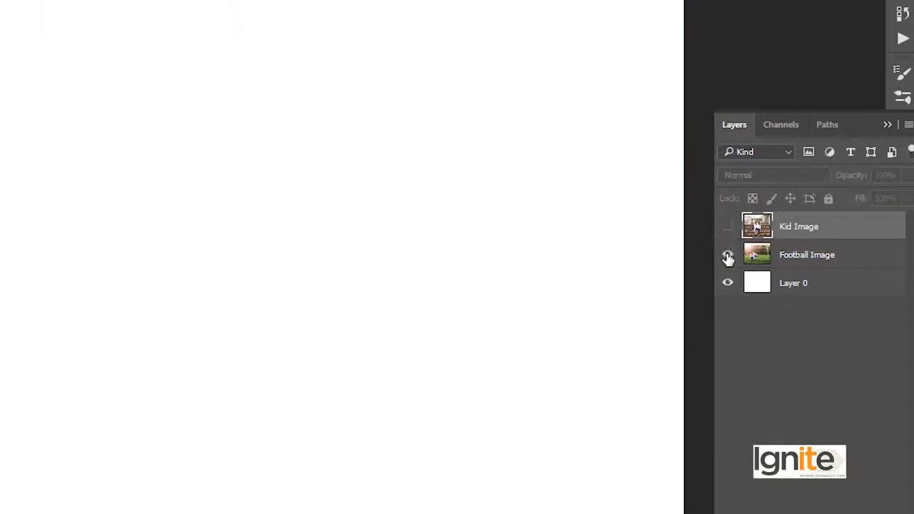
{"action": "left_click", "coordinate": [728, 255]}
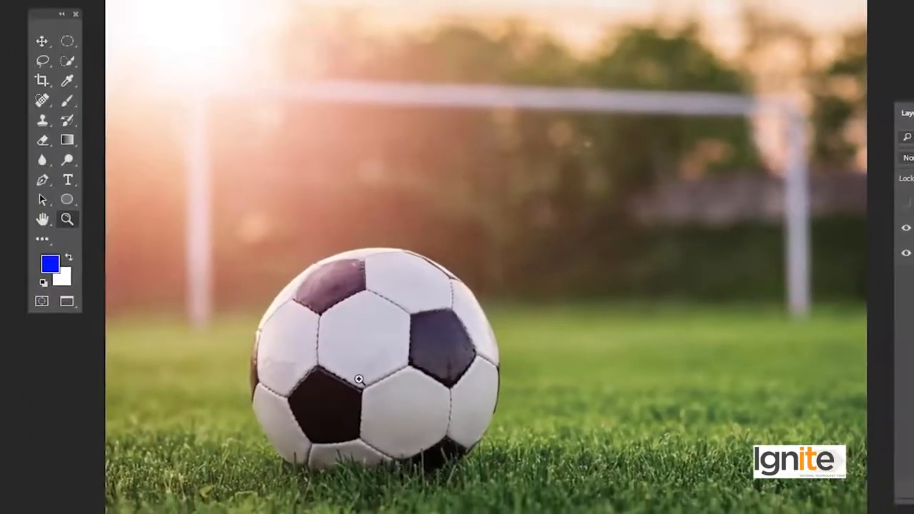
{"action": "key", "text": "v"}
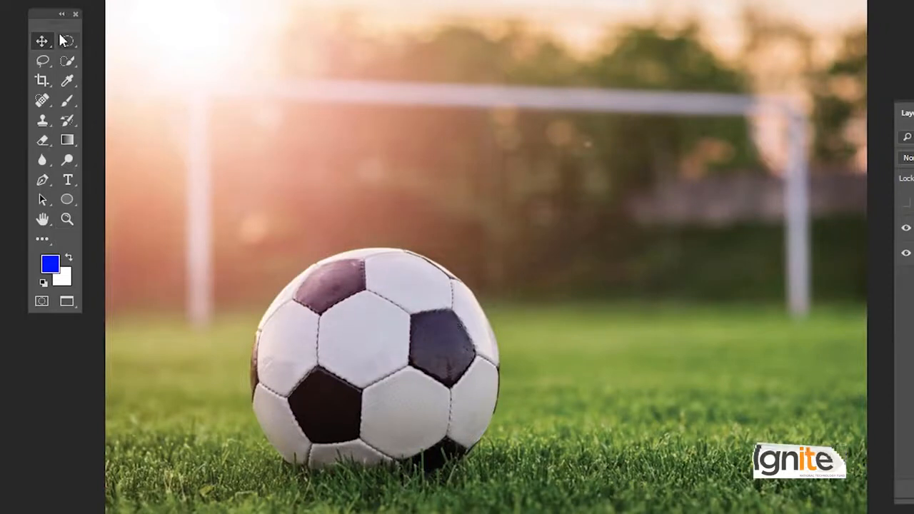
Step: Select the football with the Elliptical Marquee tool, try deleting and moving the selected ball, undo both edits and deselect
{"action": "left_click_drag", "start_coordinate": [64, 40], "coordinate": [131, 57]}
{"action": "left_click_drag", "start_coordinate": [247, 244], "coordinate": [502, 485]}
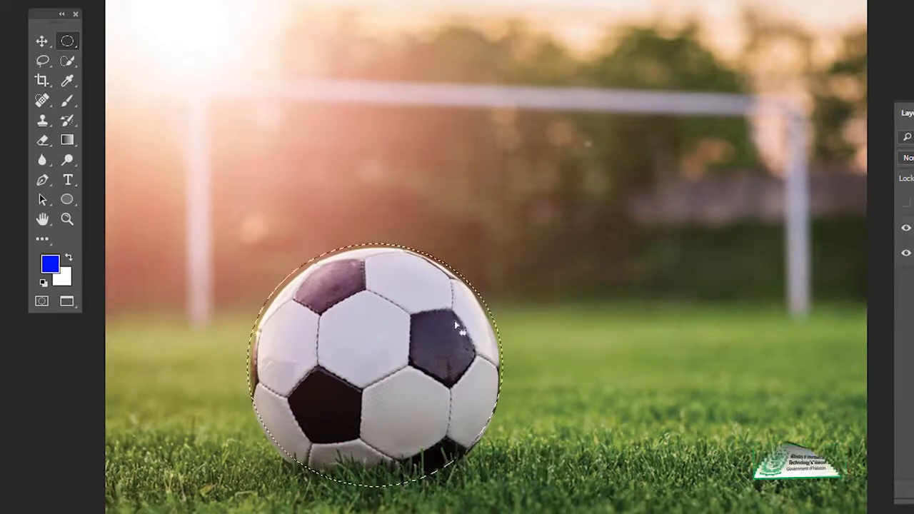
{"action": "key", "text": "v"}
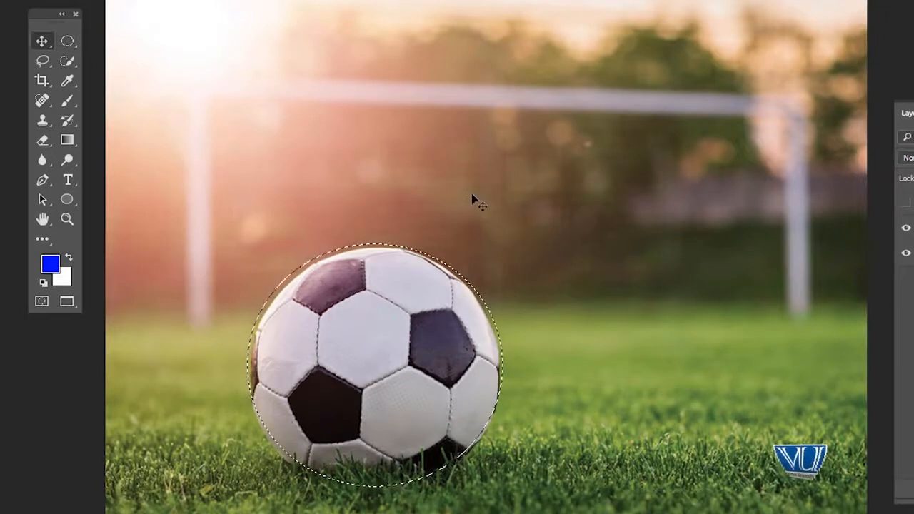
{"action": "key", "text": "Delete"}
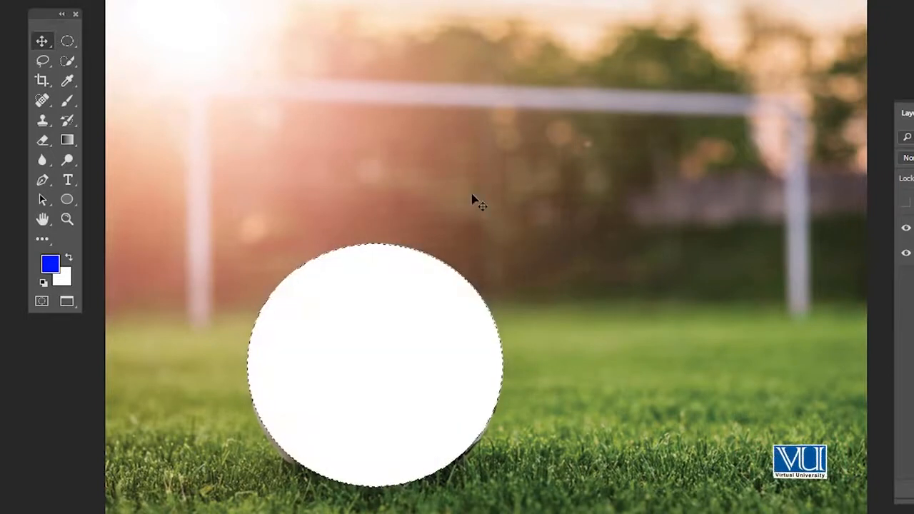
{"action": "key", "text": "ctrl+z"}
{"action": "left_click_drag", "start_coordinate": [347, 364], "coordinate": [638, 309]}
{"action": "key", "text": "ctrl+z"}
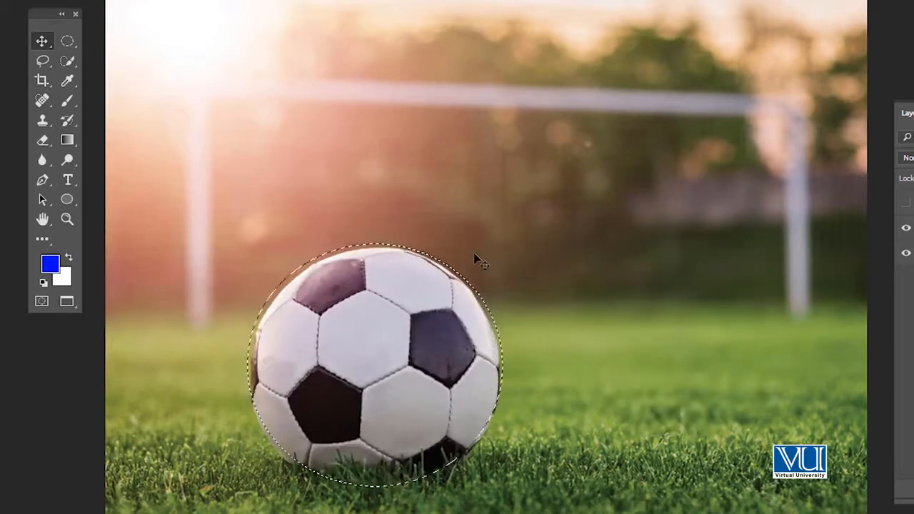
{"action": "key", "text": "ctrl+d"}
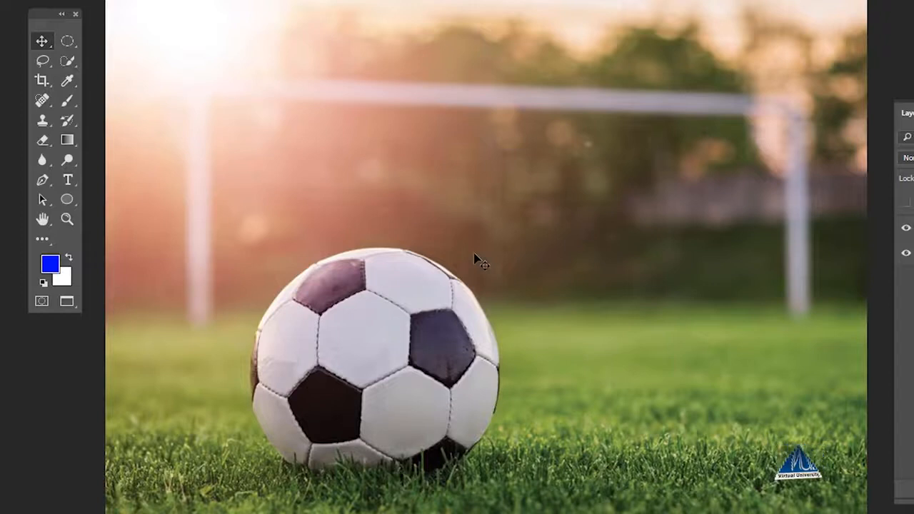
Step: Select a single-pixel row near the top of the Football Image with the Single Row Marquee tool
{"action": "left_click", "coordinate": [70, 40]}
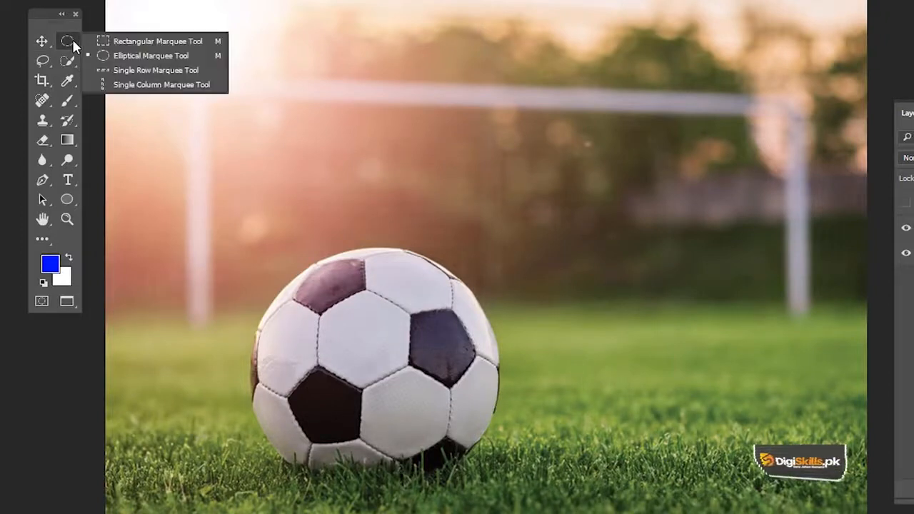
{"action": "left_click", "coordinate": [130, 72]}
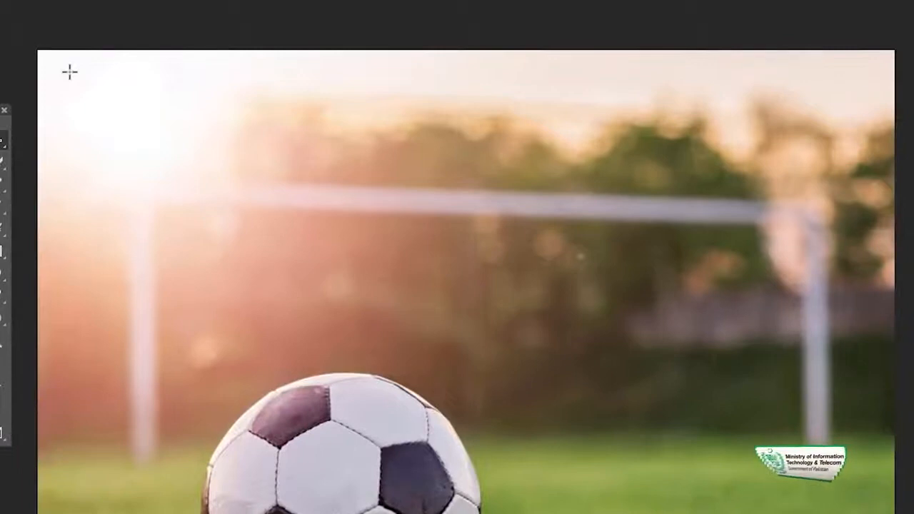
{"action": "left_click", "coordinate": [70, 71]}
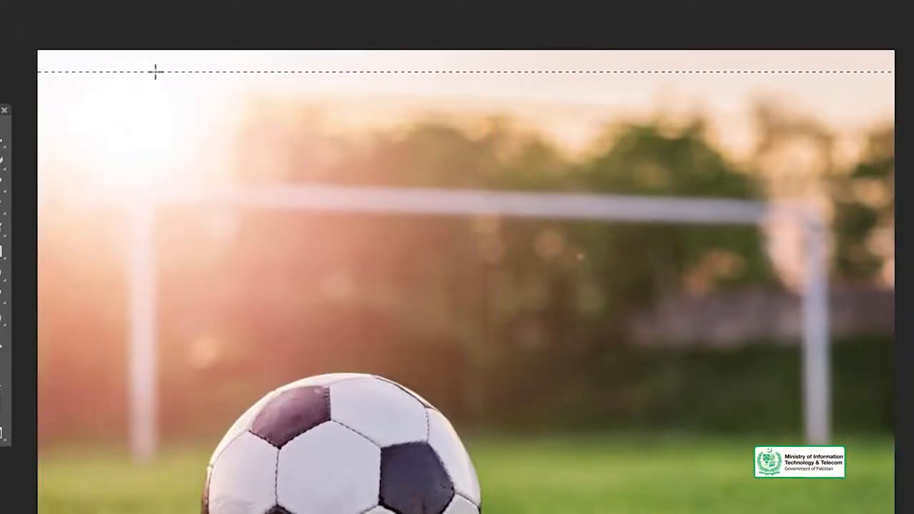
{"action": "key", "text": "z"}
{"action": "left_click_drag", "start_coordinate": [186, 72], "coordinate": [278, 75]}
{"action": "left_click", "coordinate": [278, 76]}
{"action": "left_click", "coordinate": [277, 75]}
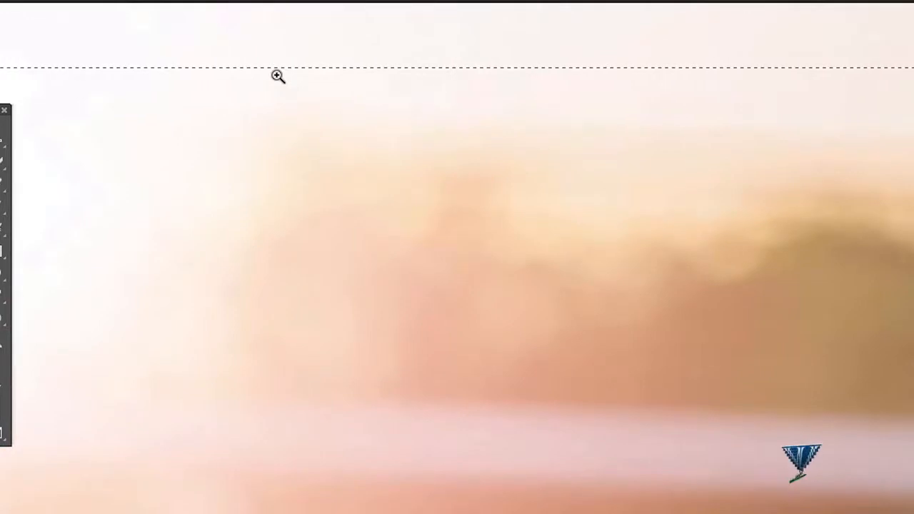
Step: Delete the selected pixel row near the image's top edge and examine the thin cut at high magnification
{"action": "key", "text": "v"}
{"action": "key", "text": "z"}
{"action": "left_click", "coordinate": [276, 82]}
{"action": "left_click", "coordinate": [284, 93]}
{"action": "left_click", "coordinate": [290, 74]}
{"action": "left_click", "coordinate": [292, 53]}
{"action": "left_click", "coordinate": [256, 35]}
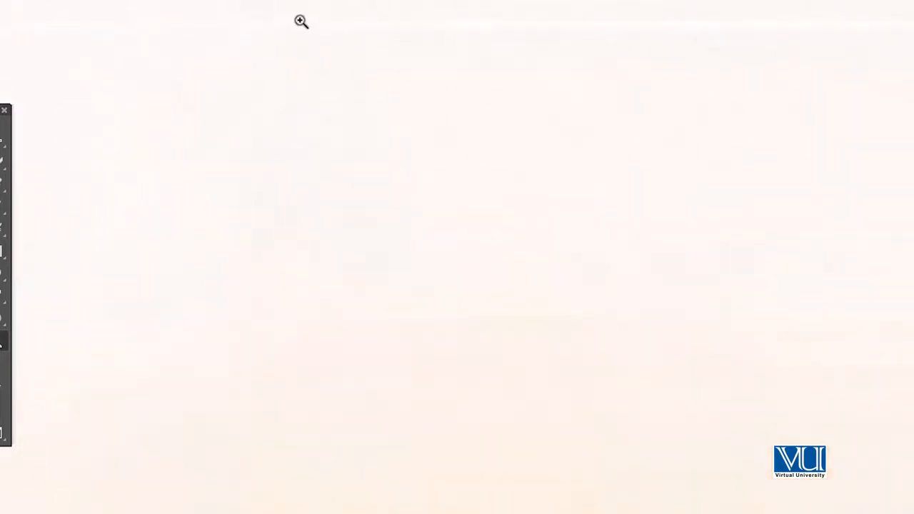
{"action": "left_click", "coordinate": [347, 141], "text": "alt"}
{"action": "left_click", "coordinate": [347, 142], "text": "alt"}
{"action": "left_click", "coordinate": [347, 141], "text": "alt"}
{"action": "left_click", "coordinate": [347, 142], "text": "alt"}
{"action": "left_click", "coordinate": [347, 141], "text": "alt"}
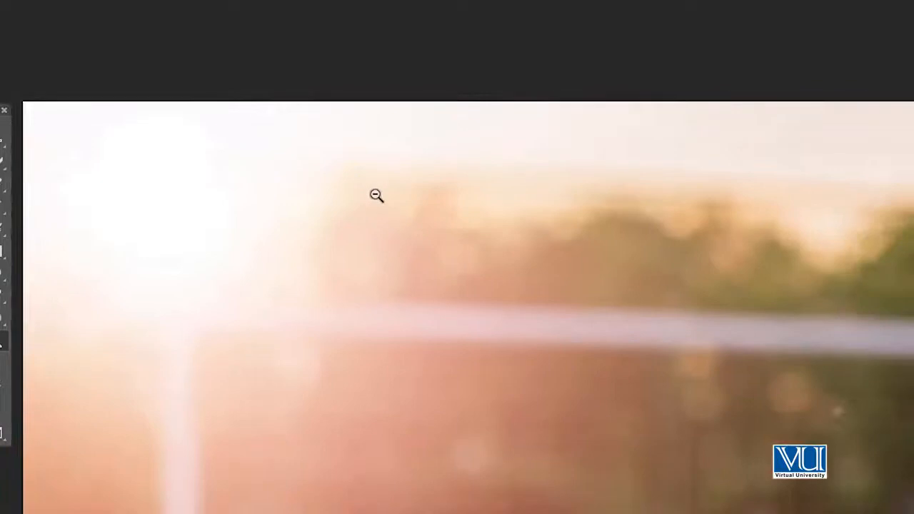
Step: Delete a series of single-pixel rows from the sky down to the goal crossbar with the Single Row Marquee tool
{"action": "right_click", "coordinate": [2, 142]}
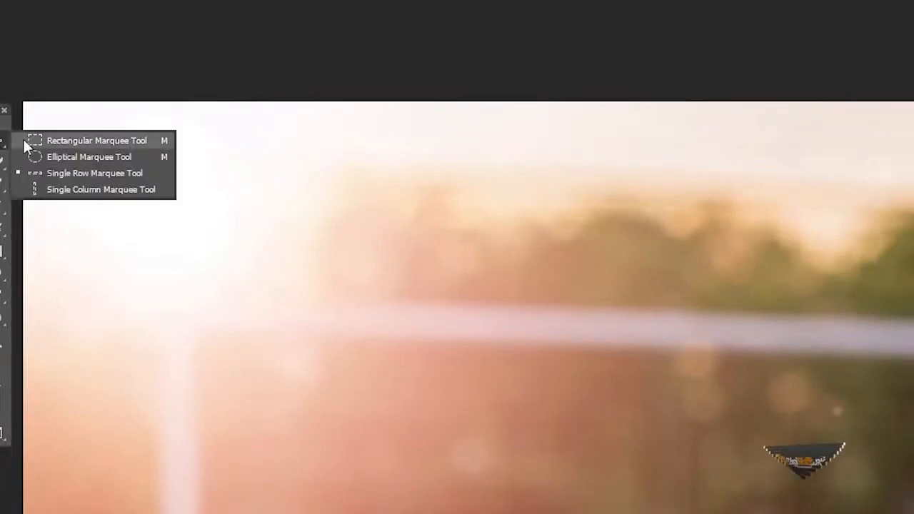
{"action": "left_click", "coordinate": [42, 172]}
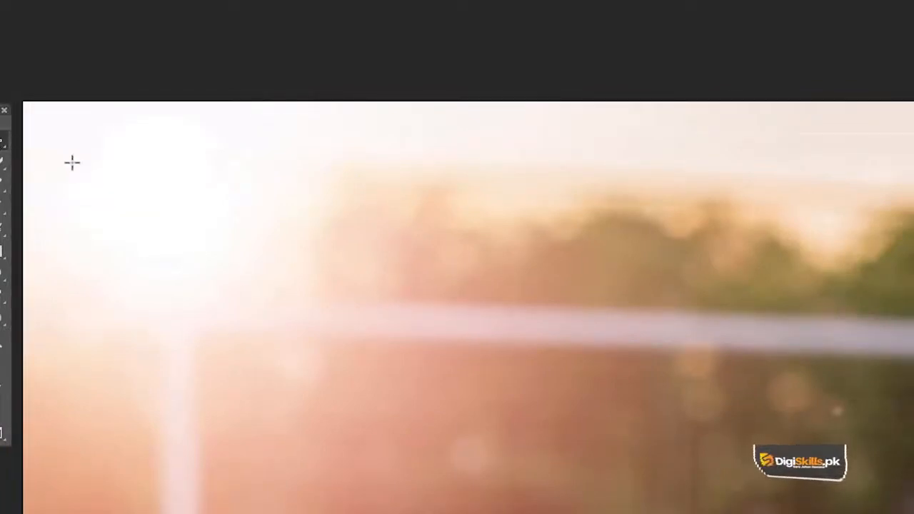
{"action": "left_click", "coordinate": [25, 148]}
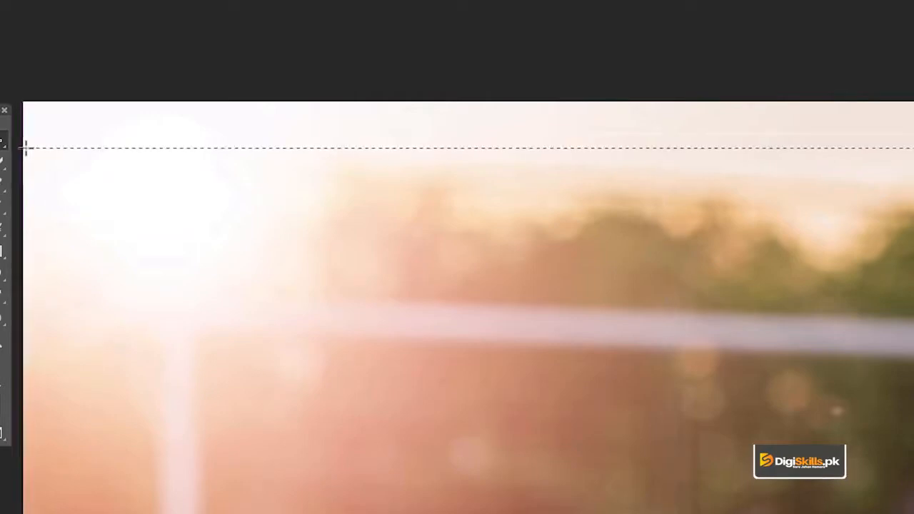
{"action": "left_click", "coordinate": [27, 179]}
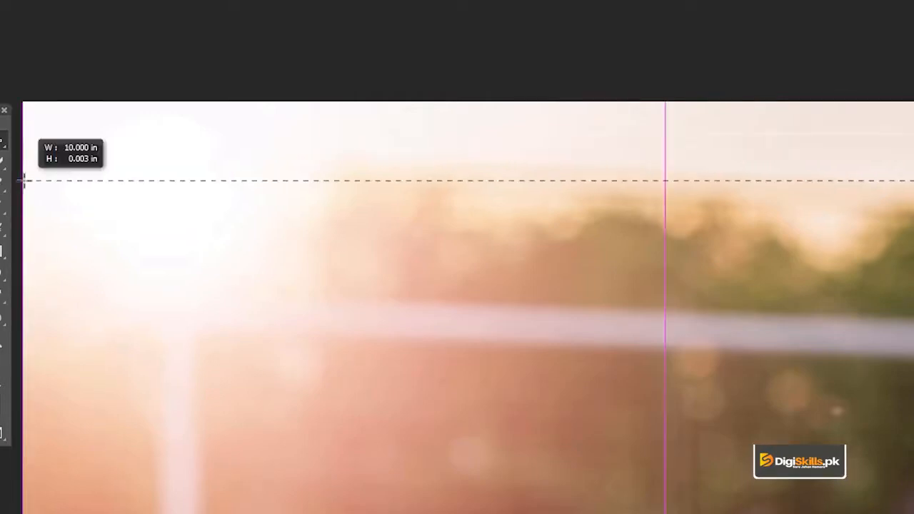
{"action": "left_click", "coordinate": [29, 192]}
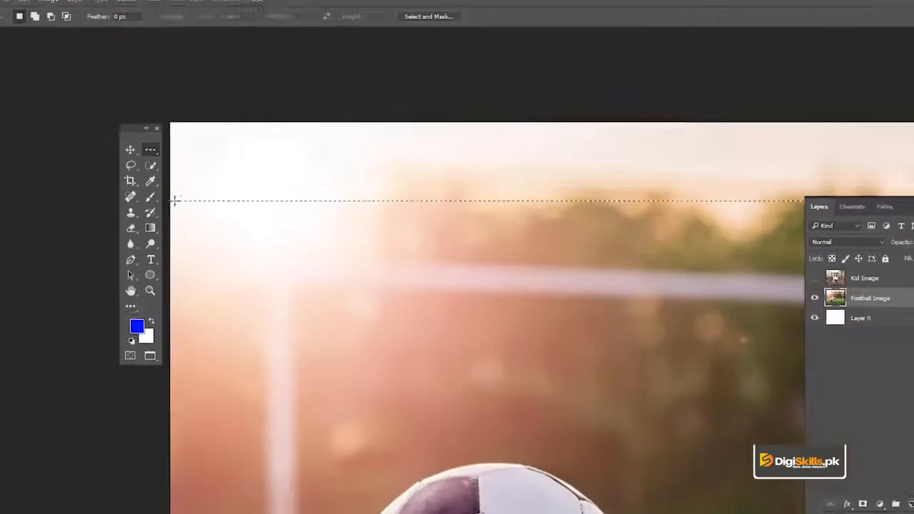
{"action": "left_click", "coordinate": [195, 233]}
{"action": "left_click", "coordinate": [191, 235]}
{"action": "key", "text": "Delete"}
{"action": "left_click", "coordinate": [190, 251]}
{"action": "key", "text": "Delete"}
{"action": "left_click", "coordinate": [190, 264]}
{"action": "key", "text": "Delete"}
{"action": "left_click", "coordinate": [193, 275]}
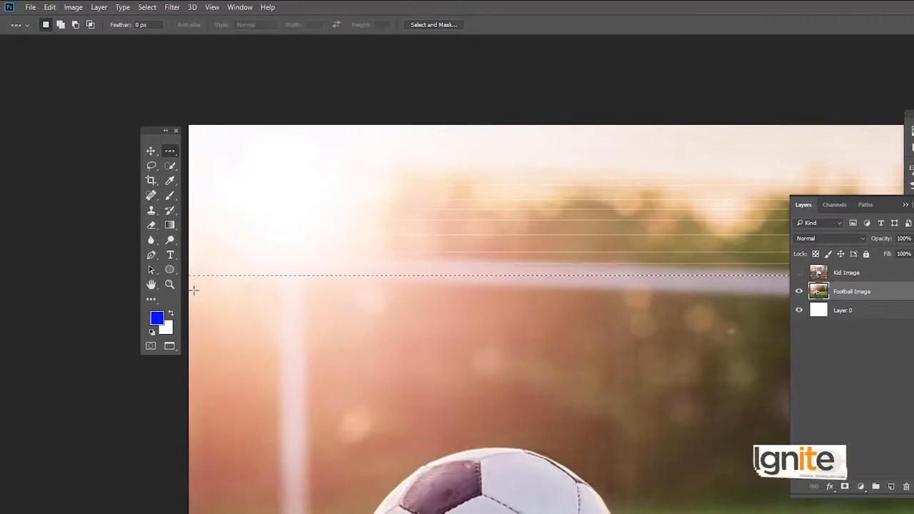
{"action": "key", "text": "Delete"}
Step: Delete more single-pixel rows one after another between the goal crossbar and the upper part of the football
{"action": "left_click", "coordinate": [190, 291]}
{"action": "key", "text": "Delete"}
{"action": "left_click", "coordinate": [190, 305]}
{"action": "key", "text": "Delete"}
{"action": "left_click", "coordinate": [192, 316]}
{"action": "key", "text": "Delete"}
{"action": "left_click", "coordinate": [194, 332]}
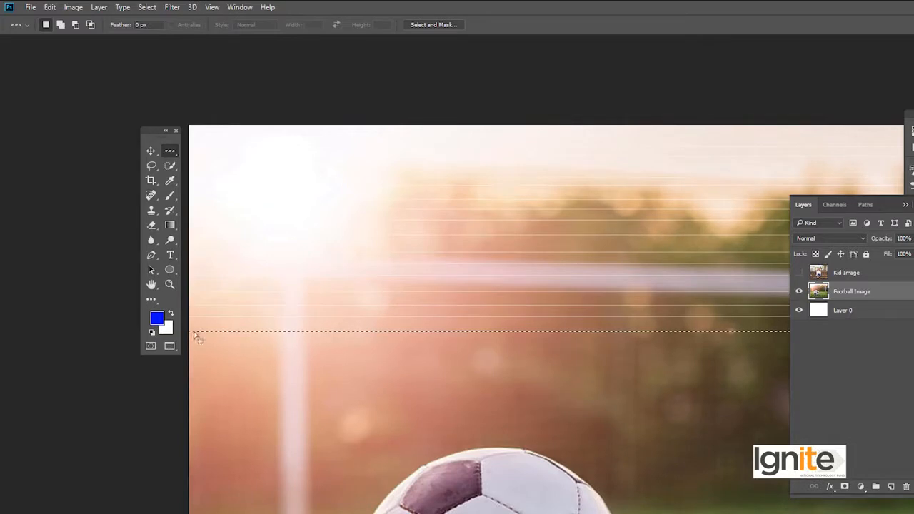
{"action": "key", "text": "Delete"}
{"action": "left_click", "coordinate": [192, 352]}
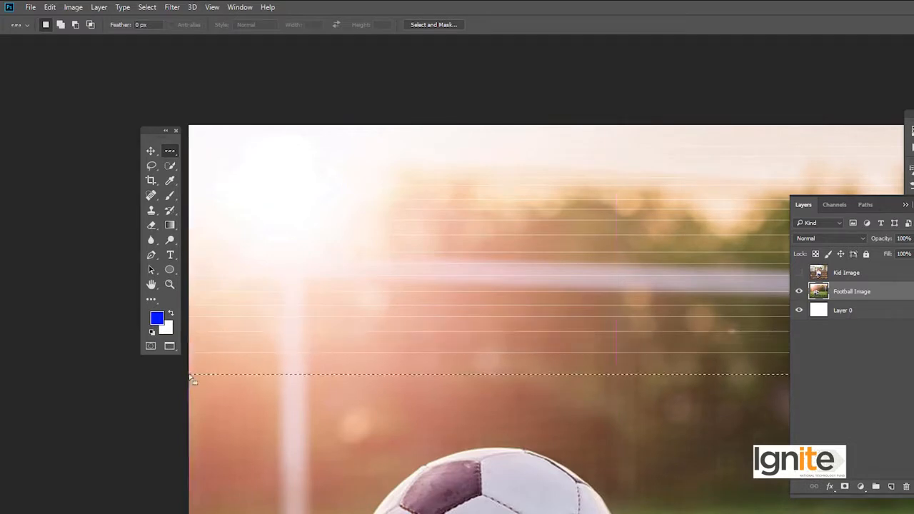
{"action": "key", "text": "Delete"}
{"action": "left_click", "coordinate": [190, 412]}
{"action": "key", "text": "Delete"}
{"action": "left_click", "coordinate": [190, 429]}
{"action": "key", "text": "Delete"}
{"action": "left_click", "coordinate": [190, 450]}
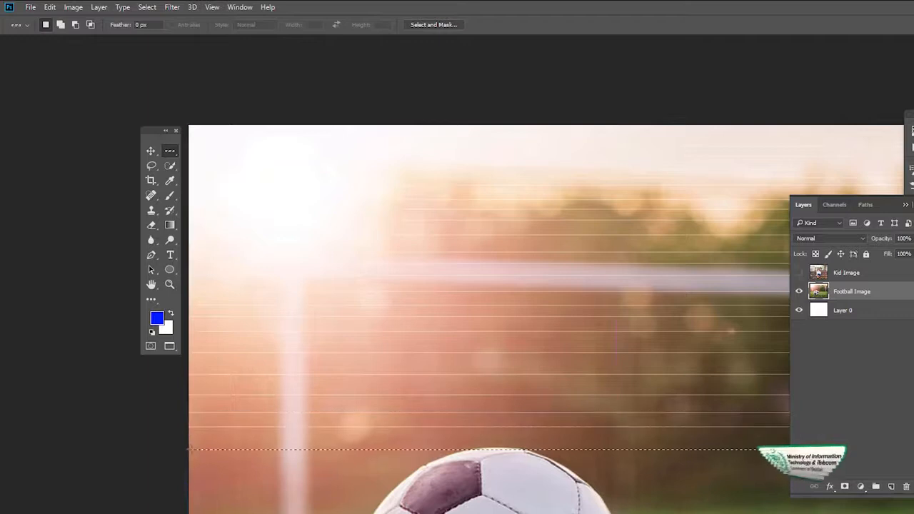
{"action": "key", "text": "Delete"}
{"action": "left_click", "coordinate": [188, 476]}
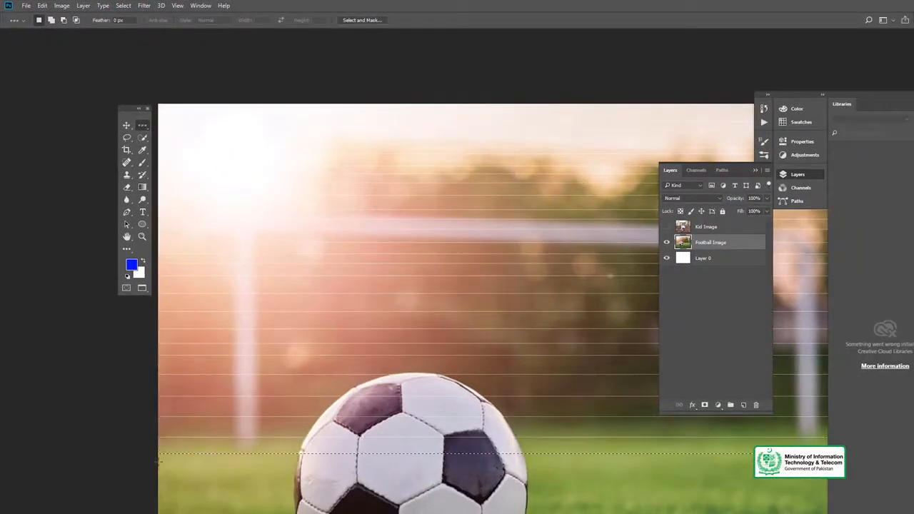
Step: Delete single-pixel rows across the lower half of the football and the grass with the Single Row Marquee tool, and deselect
{"action": "left_click_drag", "start_coordinate": [159, 462], "coordinate": [158, 503]}
{"action": "key", "text": "b"}
{"action": "scroll", "coordinate": [219, 316], "scroll_direction": "down", "scroll_amount": 5}
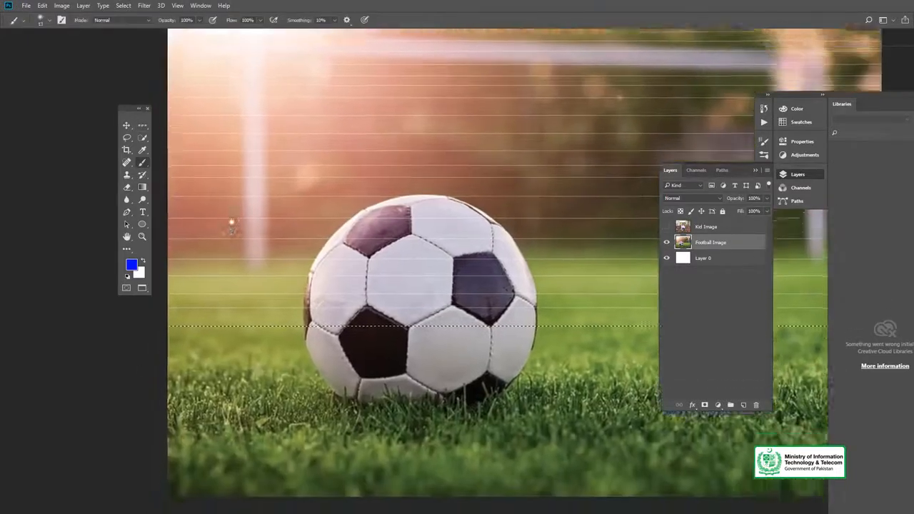
{"action": "scroll", "coordinate": [231, 224], "scroll_direction": "down", "scroll_amount": 1}
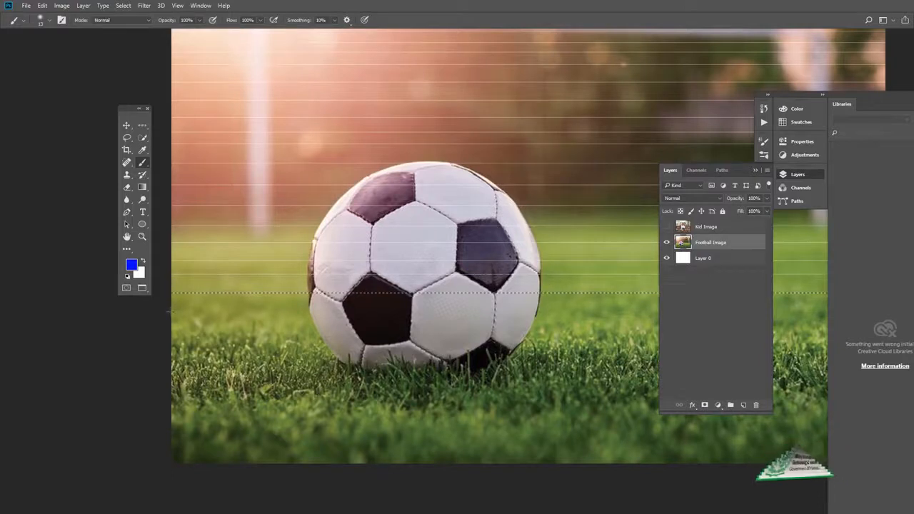
{"action": "right_click", "coordinate": [146, 127]}
{"action": "left_click", "coordinate": [172, 143]}
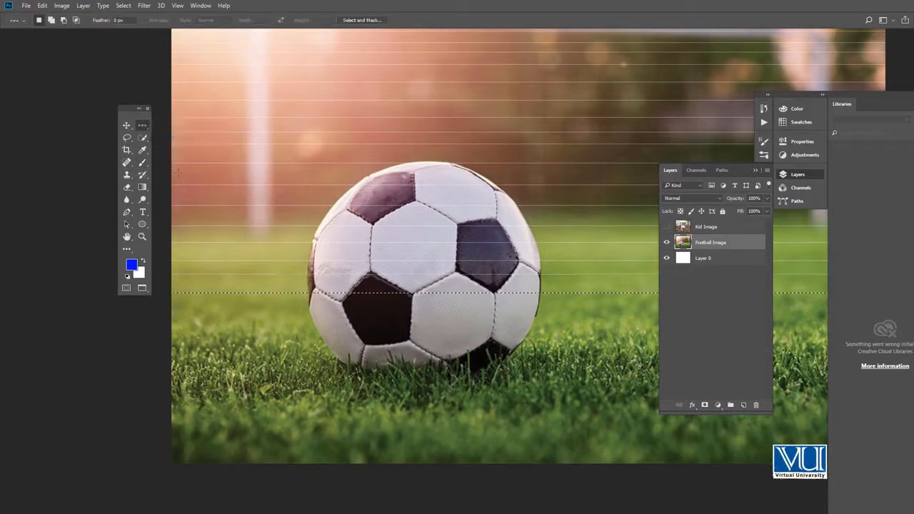
{"action": "left_click", "coordinate": [171, 315]}
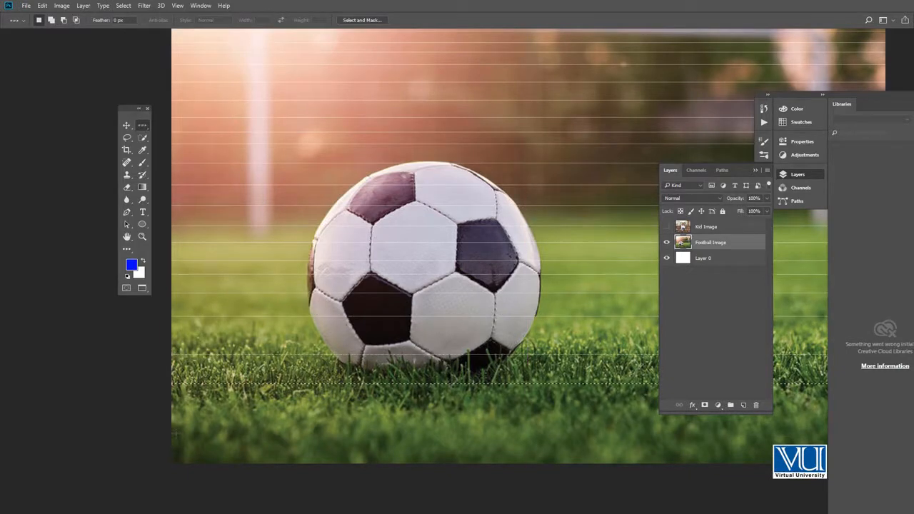
{"action": "left_click", "coordinate": [175, 452]}
{"action": "key", "text": "Delete"}
{"action": "left_click", "coordinate": [174, 364]}
{"action": "key", "text": "Delete"}
{"action": "left_click", "coordinate": [175, 331]}
{"action": "key", "text": "Delete"}
{"action": "left_click", "coordinate": [174, 303]}
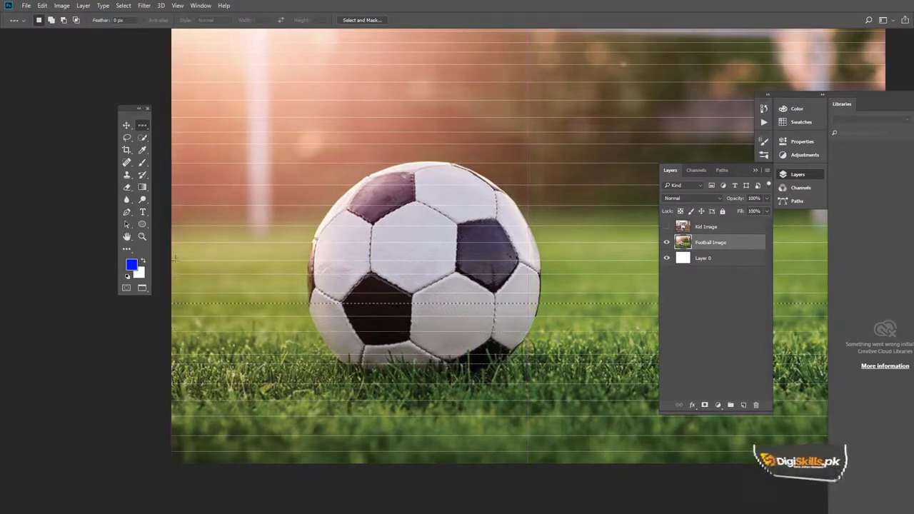
{"action": "key", "text": "Delete"}
{"action": "key", "text": "ctrl+d"}
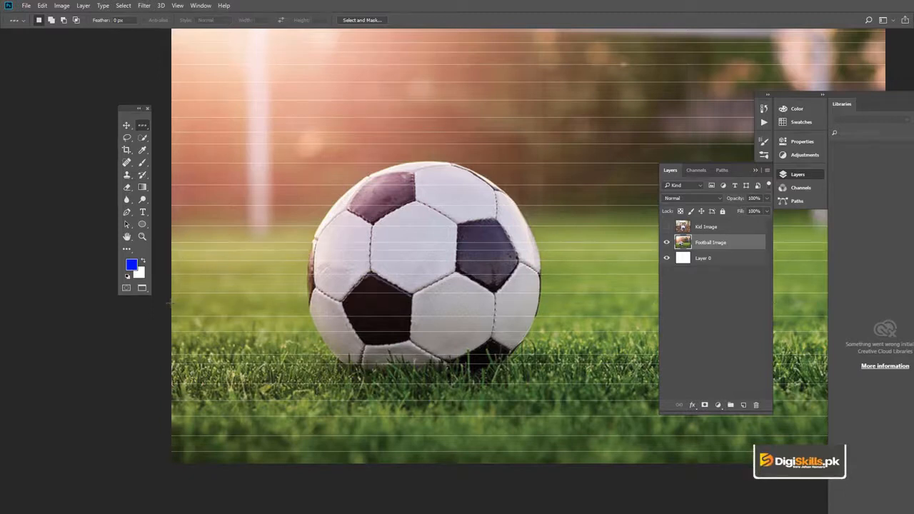
{"action": "key", "text": "ctrl+d"}
Step: Examine the horizontal cut lines close up across the football, the grass and the sky
{"action": "key", "text": "z"}
{"action": "left_click", "coordinate": [411, 207]}
{"action": "left_click", "coordinate": [417, 220]}
{"action": "key", "text": "v"}
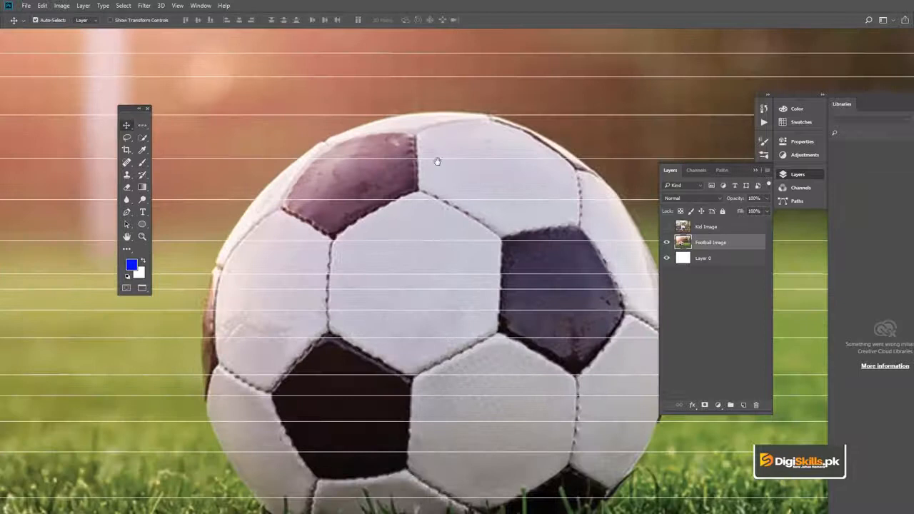
{"action": "scroll", "coordinate": [437, 161], "scroll_direction": "down", "scroll_amount": 10}
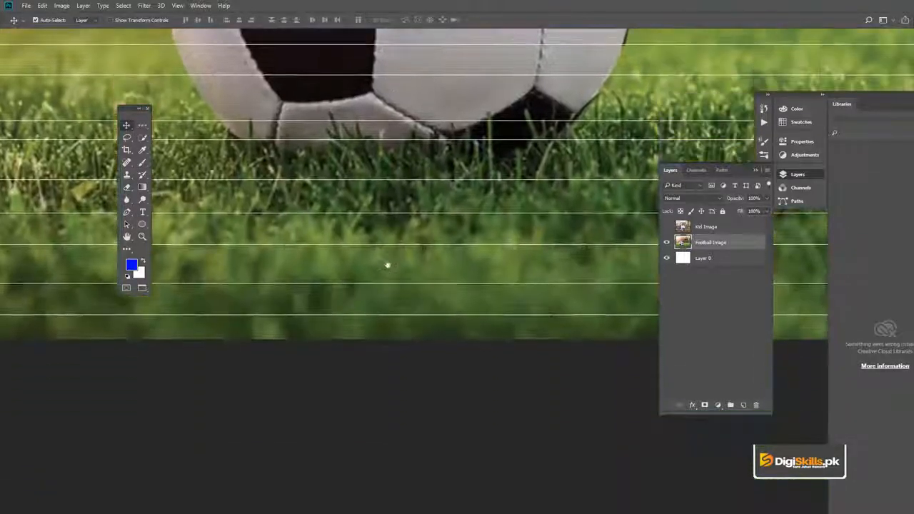
{"action": "scroll", "coordinate": [387, 266], "scroll_direction": "up", "scroll_amount": 12}
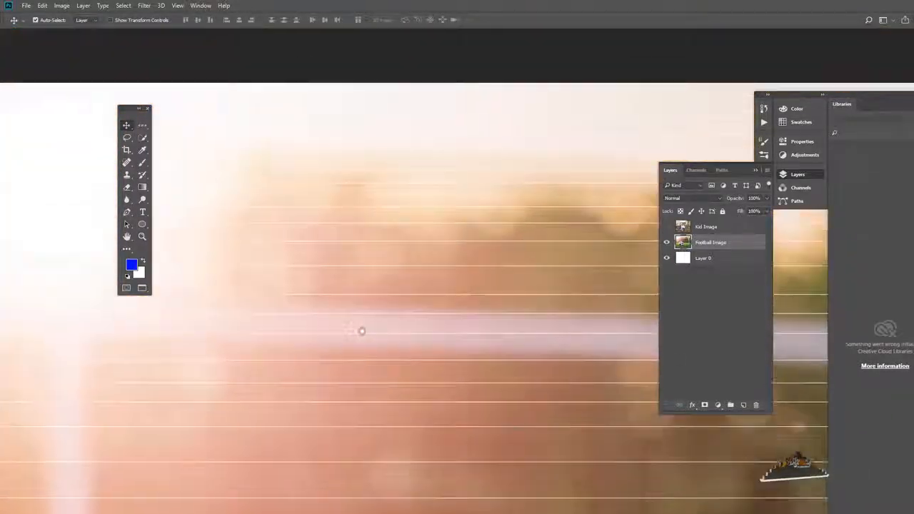
{"action": "scroll", "coordinate": [364, 286], "scroll_direction": "up", "scroll_amount": 2}
{"action": "key", "text": "z"}
{"action": "scroll", "coordinate": [367, 235], "scroll_direction": "down", "scroll_amount": 6}
{"action": "left_click", "coordinate": [369, 244], "text": "alt"}
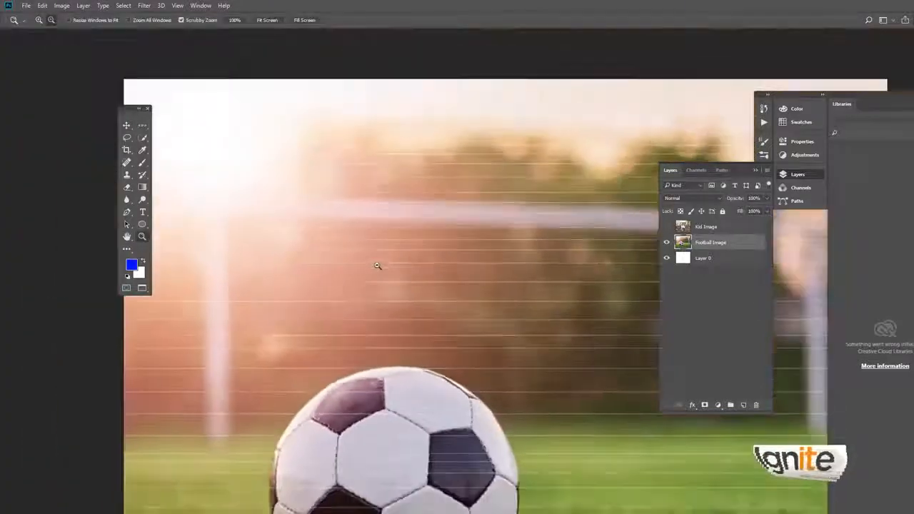
{"action": "left_click", "coordinate": [383, 271], "text": "alt"}
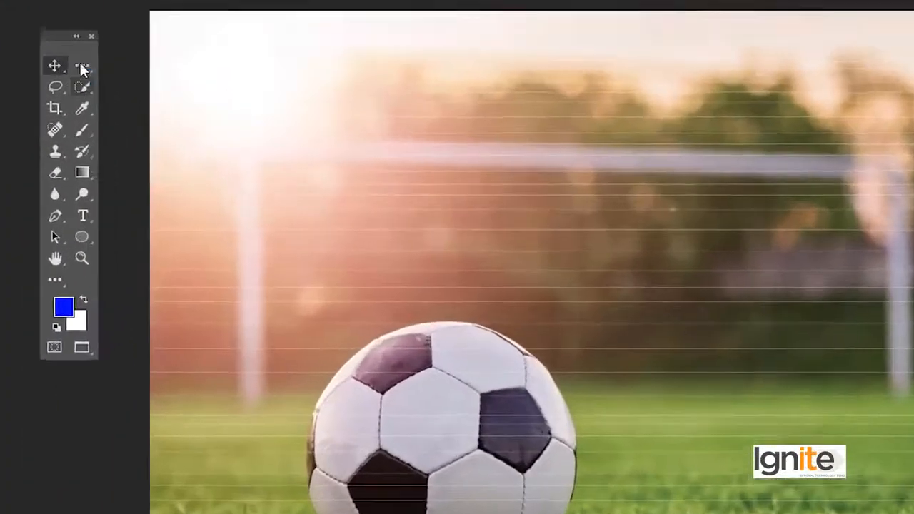
Step: Delete single-pixel columns from the image's left edge past the left goalpost with the Single Column Marquee tool
{"action": "right_click", "coordinate": [141, 124]}
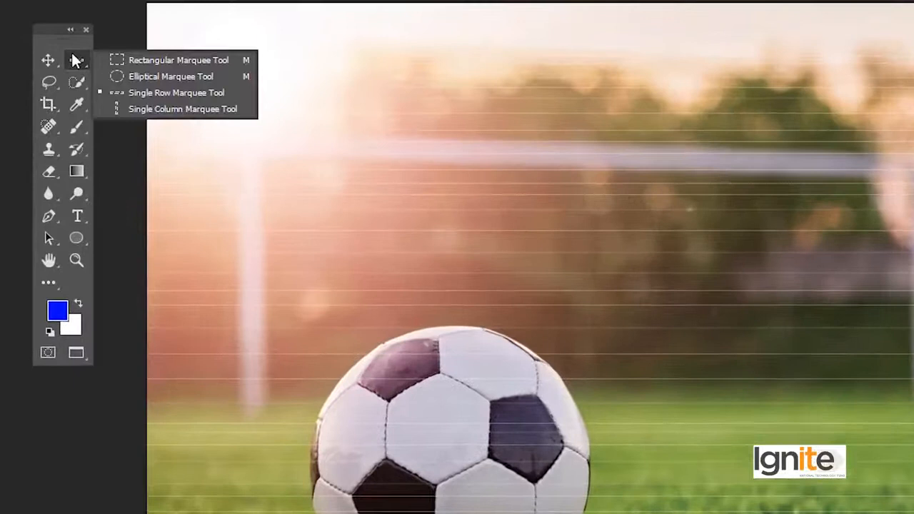
{"action": "left_click", "coordinate": [135, 109]}
{"action": "left_click", "coordinate": [164, 141]}
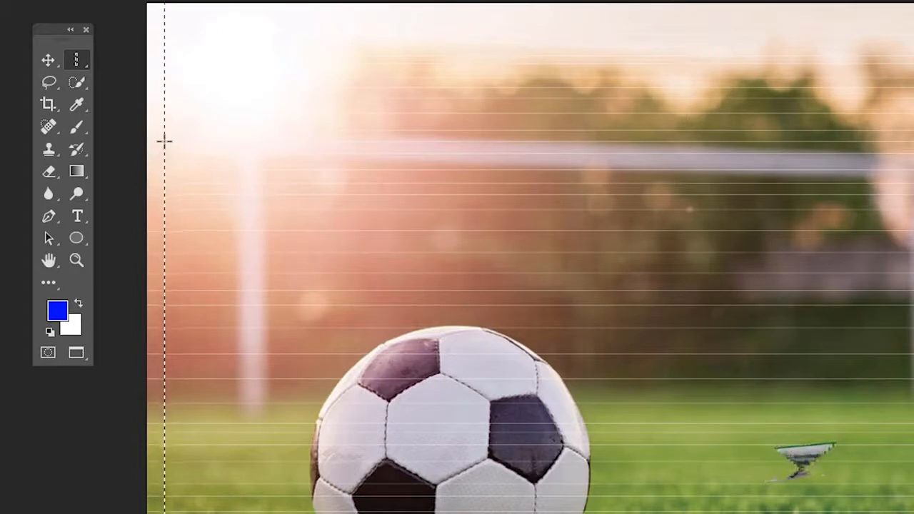
{"action": "left_click", "coordinate": [182, 136]}
{"action": "left_click_drag", "start_coordinate": [204, 130], "coordinate": [213, 131]}
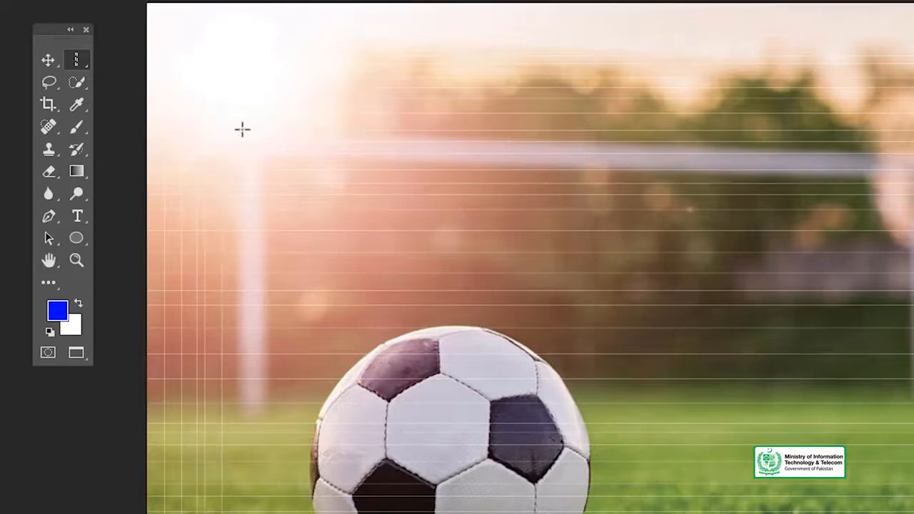
{"action": "left_click_drag", "start_coordinate": [261, 129], "coordinate": [300, 129]}
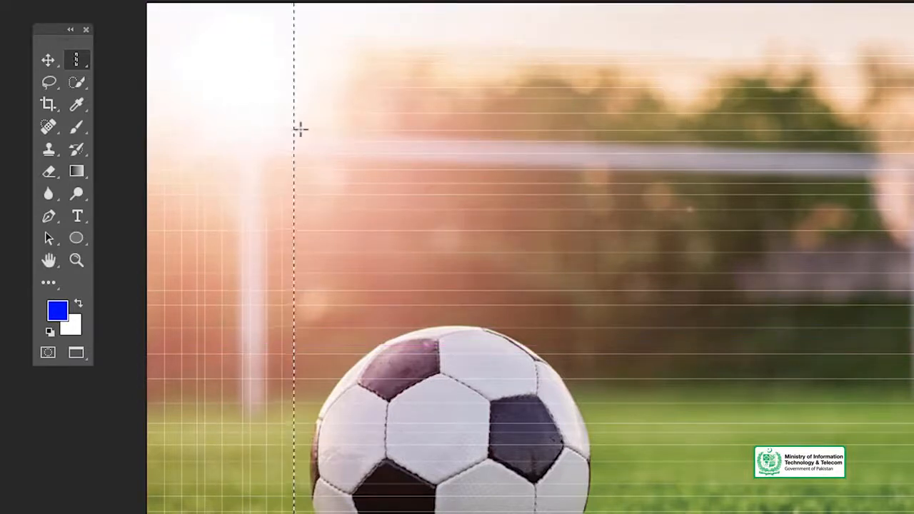
{"action": "left_click", "coordinate": [347, 129]}
{"action": "left_click", "coordinate": [339, 131]}
{"action": "key", "text": "Delete"}
Step: Delete further single-pixel columns across the width of the football
{"action": "left_click", "coordinate": [357, 126]}
{"action": "left_click", "coordinate": [410, 123]}
{"action": "key", "text": "Delete"}
{"action": "left_click", "coordinate": [370, 126]}
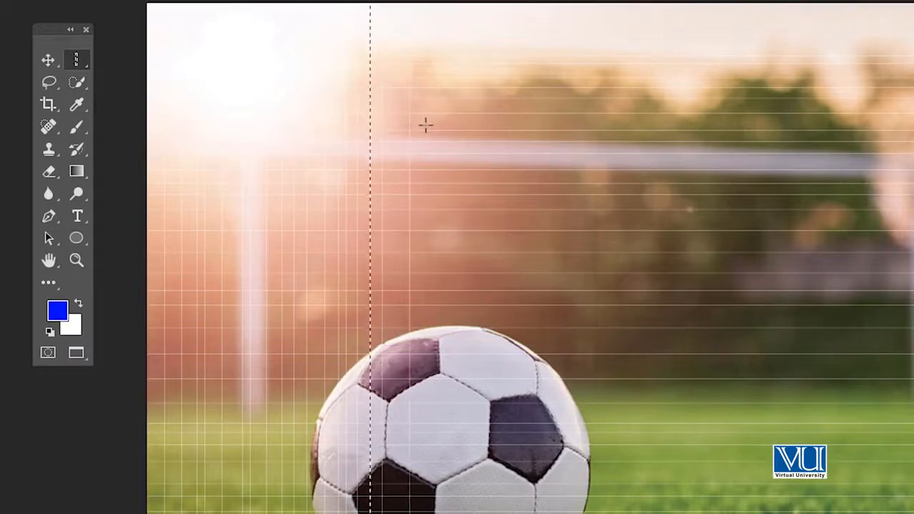
{"action": "left_click", "coordinate": [451, 121]}
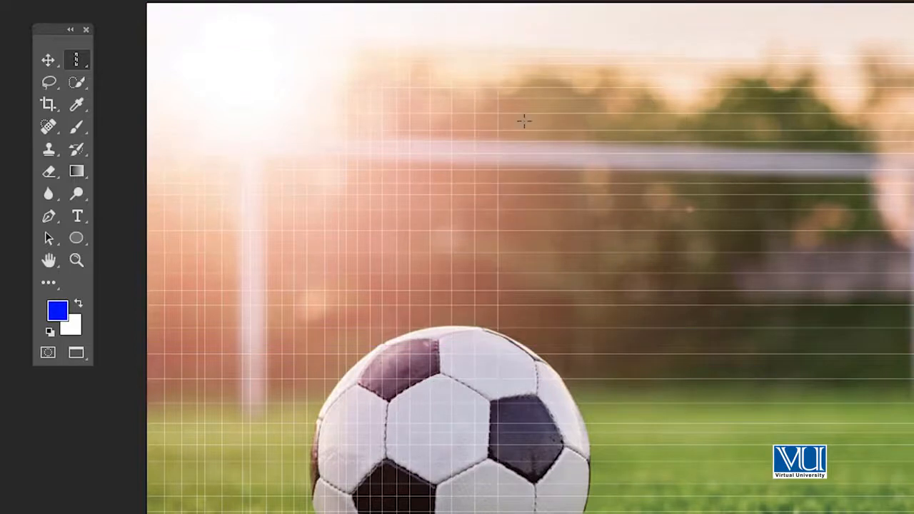
{"action": "key", "text": "Delete"}
{"action": "left_click", "coordinate": [579, 122]}
{"action": "key", "text": "Delete"}
Step: Delete single-pixel columns from beside the football to the image's right edge, completing the grid, and deselect
{"action": "left_click", "coordinate": [617, 115]}
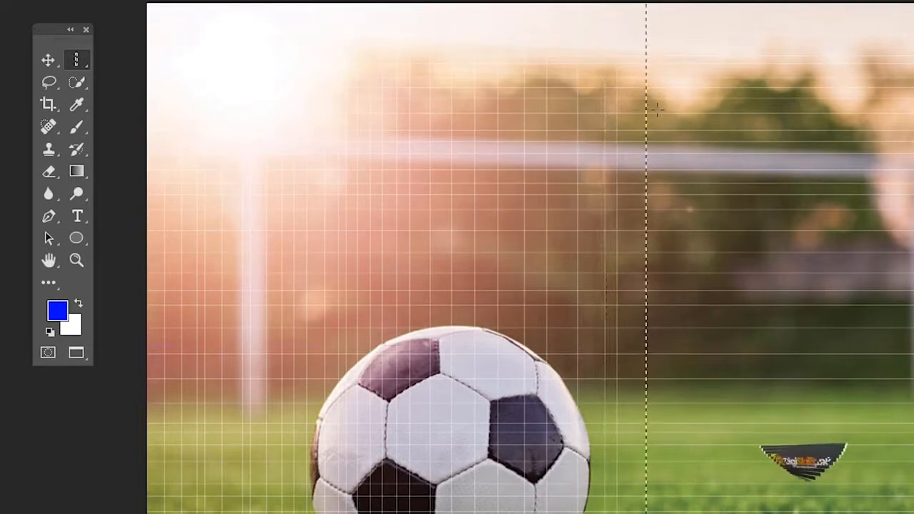
{"action": "key", "text": "Delete"}
{"action": "left_click", "coordinate": [701, 105]}
{"action": "key", "text": "Delete"}
{"action": "left_click", "coordinate": [726, 98]}
{"action": "key", "text": "Delete"}
{"action": "left_click", "coordinate": [747, 96]}
{"action": "key", "text": "Delete"}
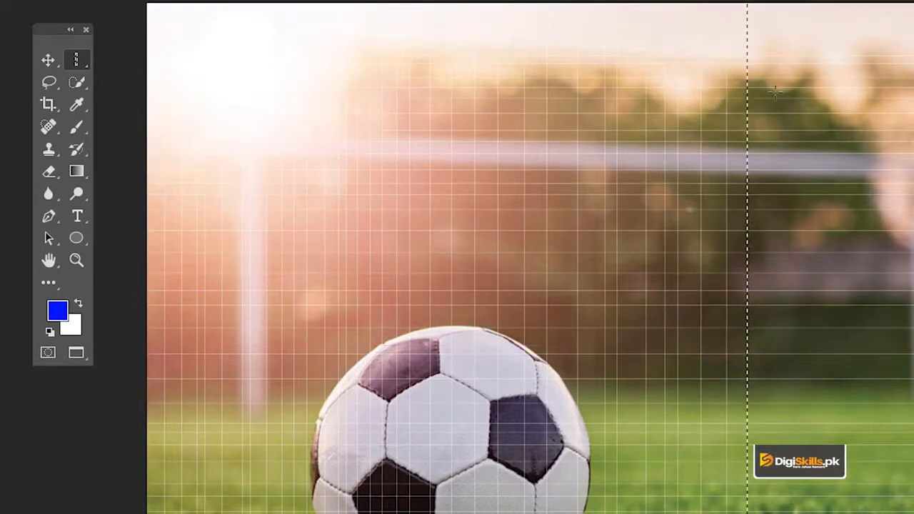
{"action": "key", "text": "Delete"}
{"action": "left_click", "coordinate": [806, 91]}
{"action": "key", "text": "Delete"}
{"action": "left_click", "coordinate": [824, 87]}
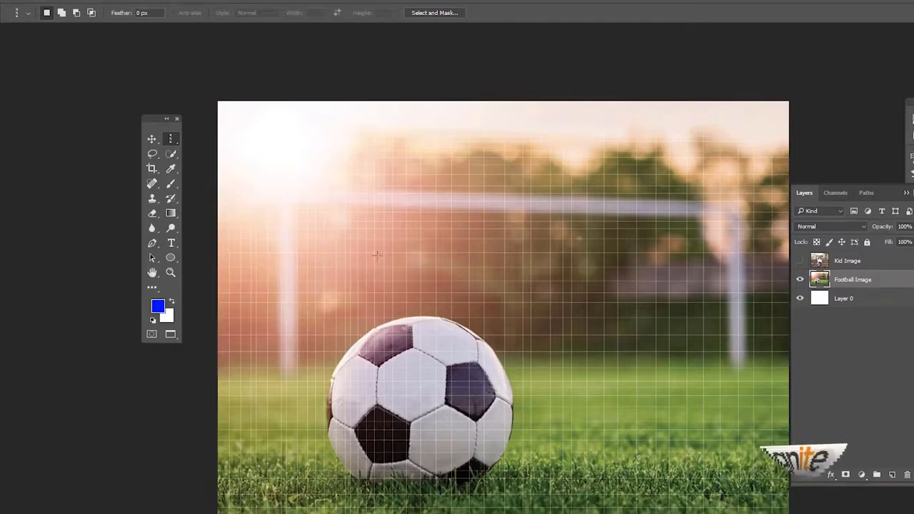
Step: Examine the finished grid of row and column cuts on the Football Image close up and as a whole
{"action": "left_click", "coordinate": [466, 271]}
{"action": "key", "text": "v"}
{"action": "left_click_drag", "start_coordinate": [465, 266], "coordinate": [475, 223]}
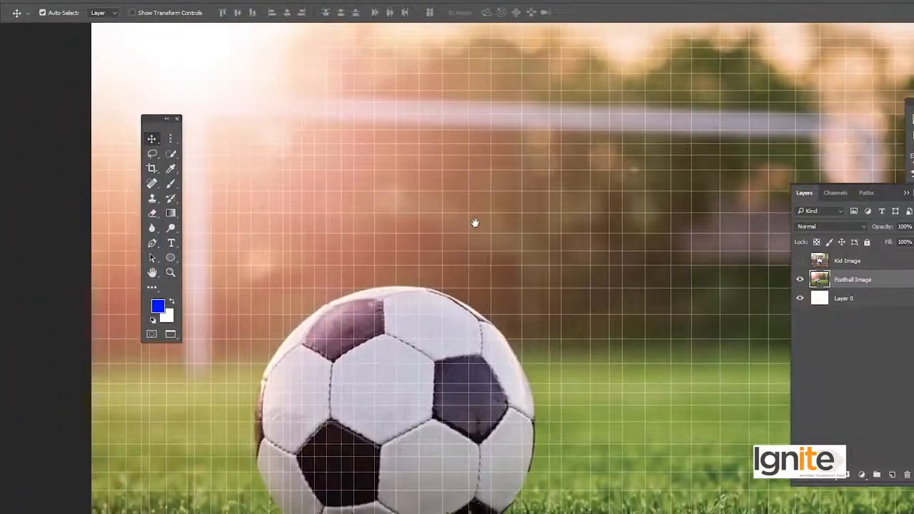
{"action": "left_click", "coordinate": [466, 267], "text": "alt"}
{"action": "left_click", "coordinate": [467, 257]}
{"action": "key", "text": "v"}
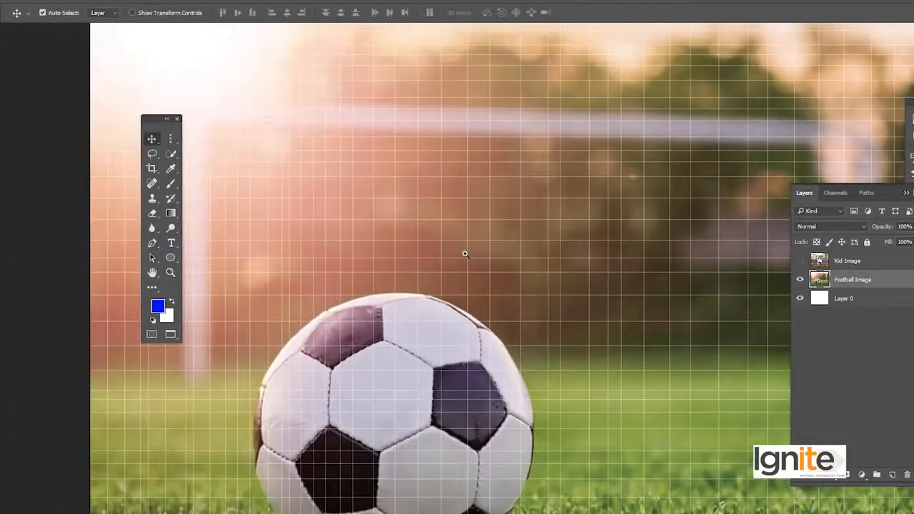
{"action": "left_click", "coordinate": [470, 255], "text": "alt"}
{"action": "key", "text": "v"}
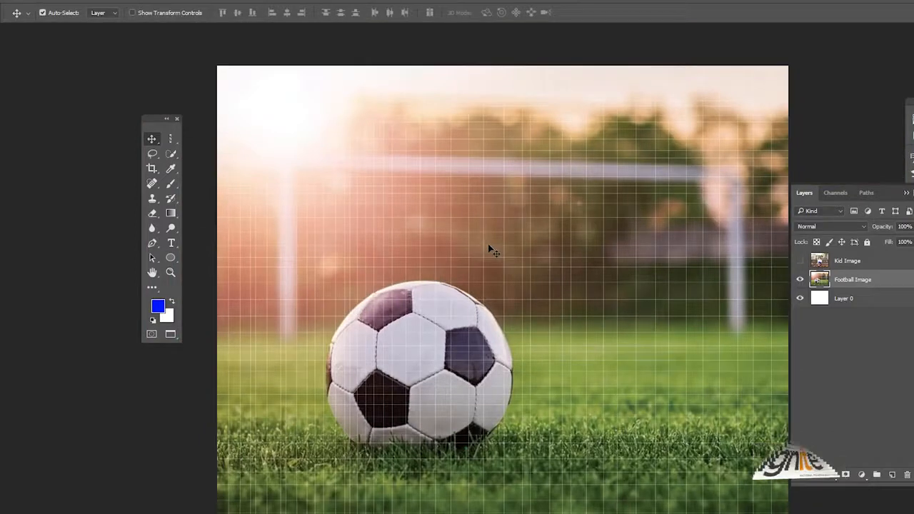